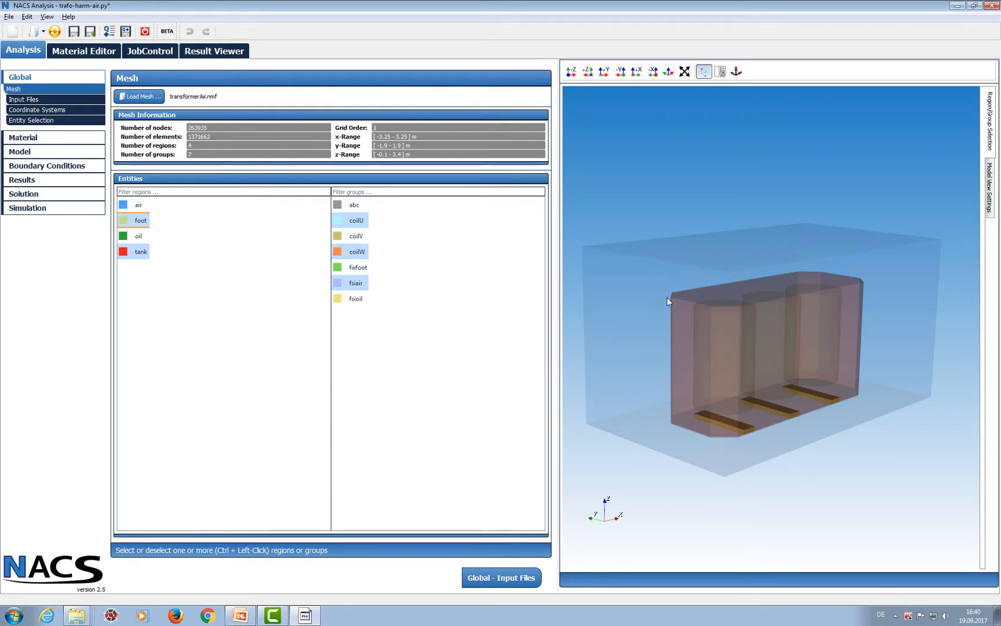
- Inspect the coilU, coilV and coilW groups and the tank, oil and air regions by highlighting them in the mesh
{"action": "left_click", "coordinate": [357, 224], "text": "ctrl"}
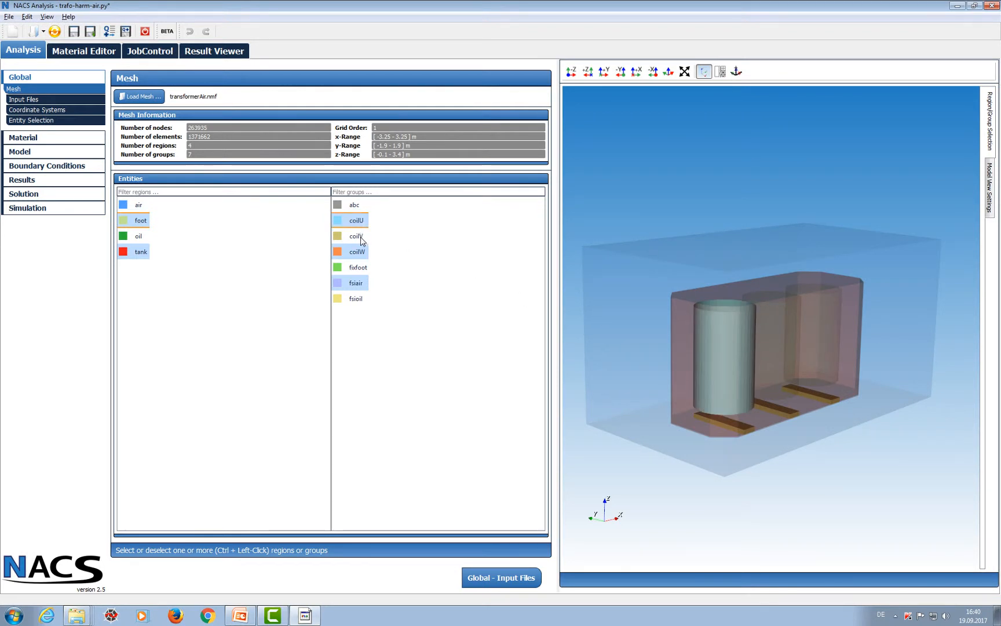
{"action": "left_click", "coordinate": [357, 237], "text": "ctrl"}
{"action": "left_click", "coordinate": [361, 255], "text": "ctrl"}
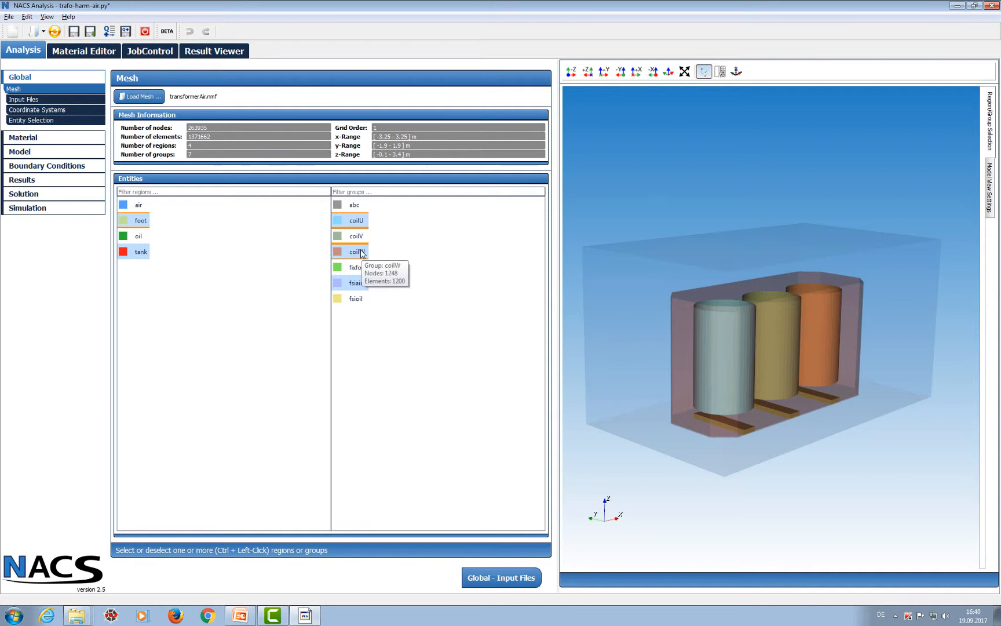
{"action": "left_click", "coordinate": [362, 254], "text": "ctrl"}
{"action": "left_click", "coordinate": [360, 238], "text": "ctrl"}
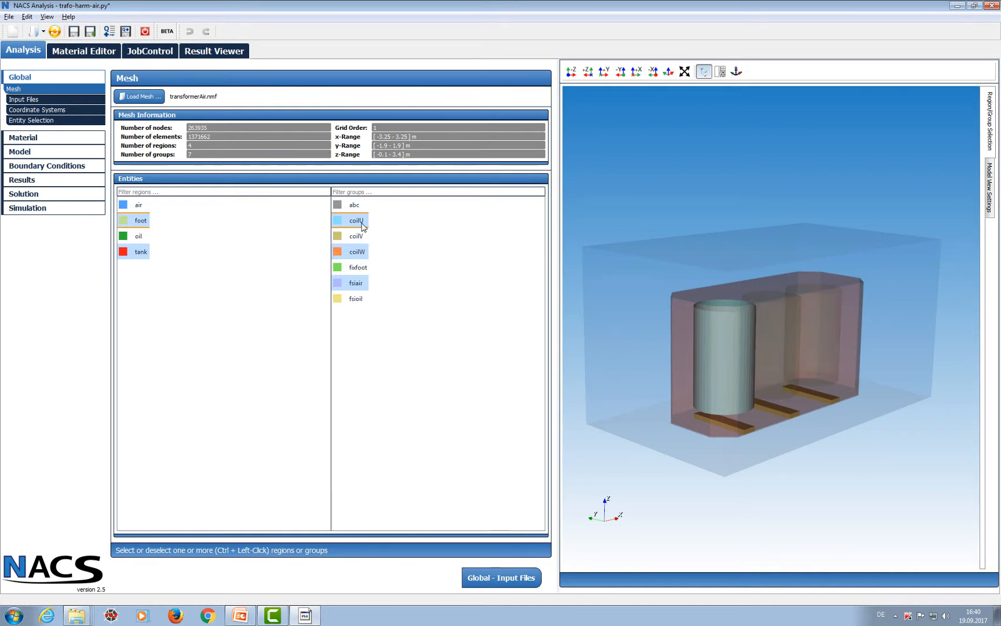
{"action": "left_click", "coordinate": [360, 221], "text": "ctrl"}
{"action": "left_click", "coordinate": [141, 254], "text": "ctrl"}
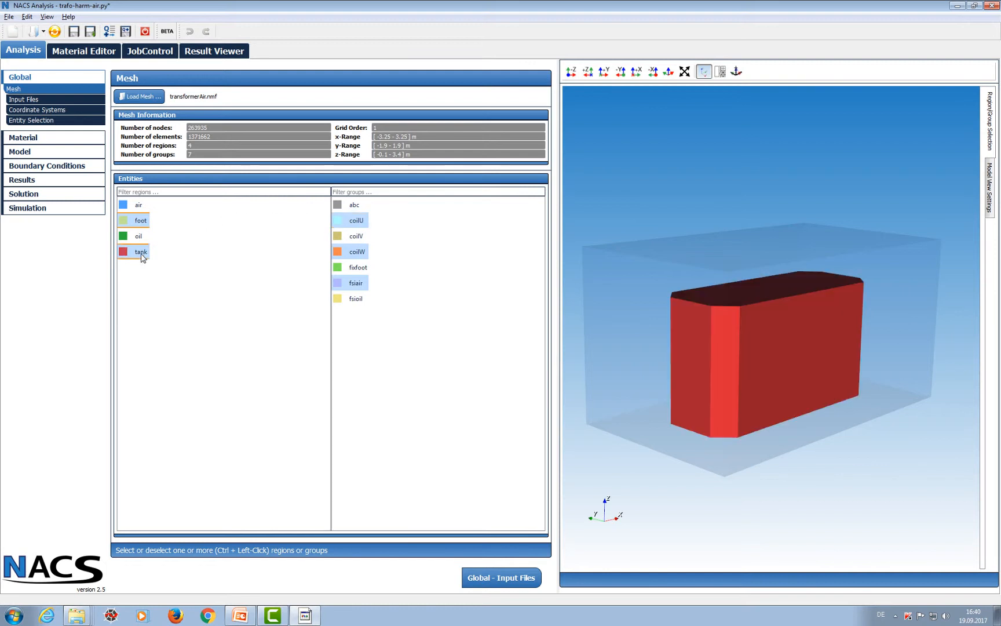
{"action": "left_click_drag", "start_coordinate": [773, 359], "coordinate": [785, 287]}
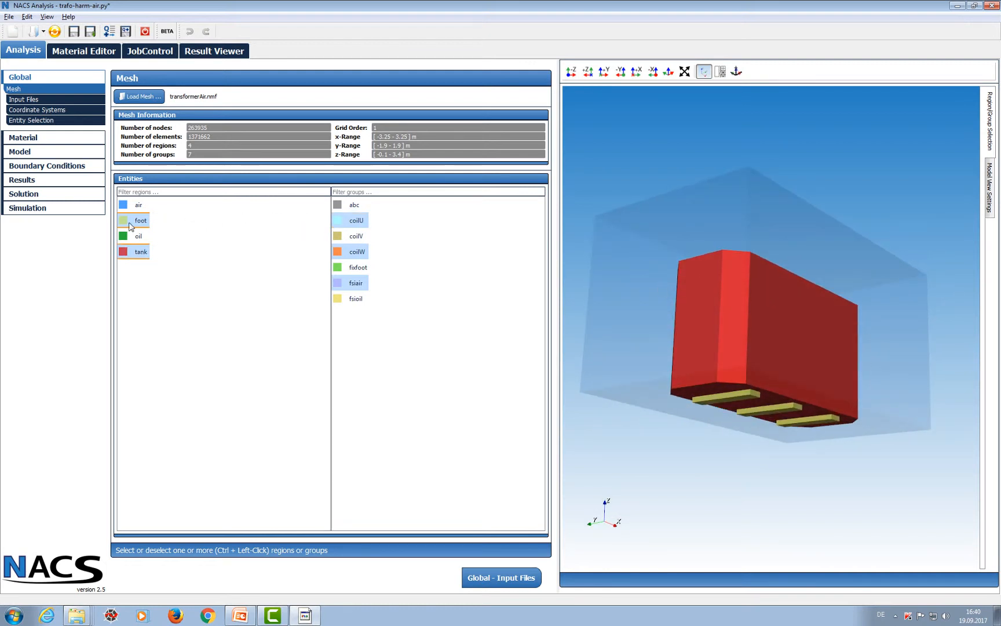
{"action": "left_click", "coordinate": [142, 241], "text": "ctrl"}
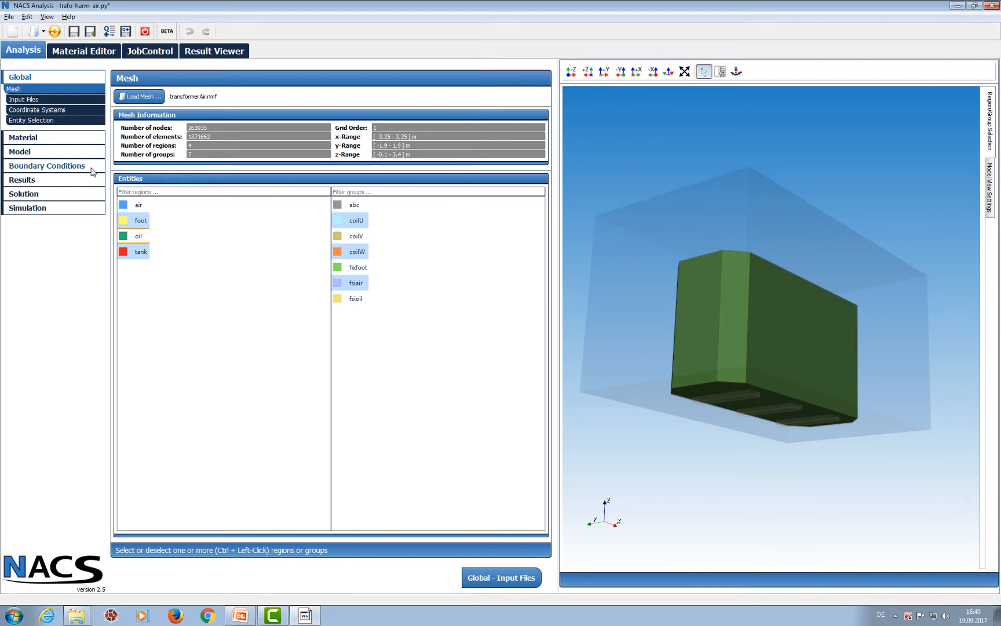
{"action": "left_click", "coordinate": [141, 205]}
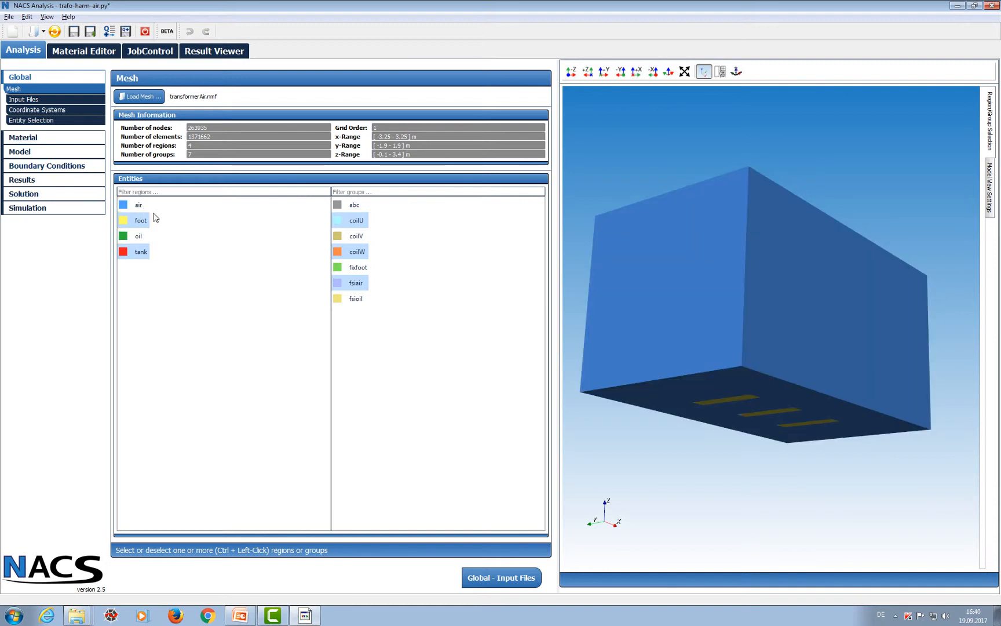
- Review the material assignment and the frequency settings of the harmonic vibroacoustic analysis step
{"action": "left_click", "coordinate": [56, 144]}
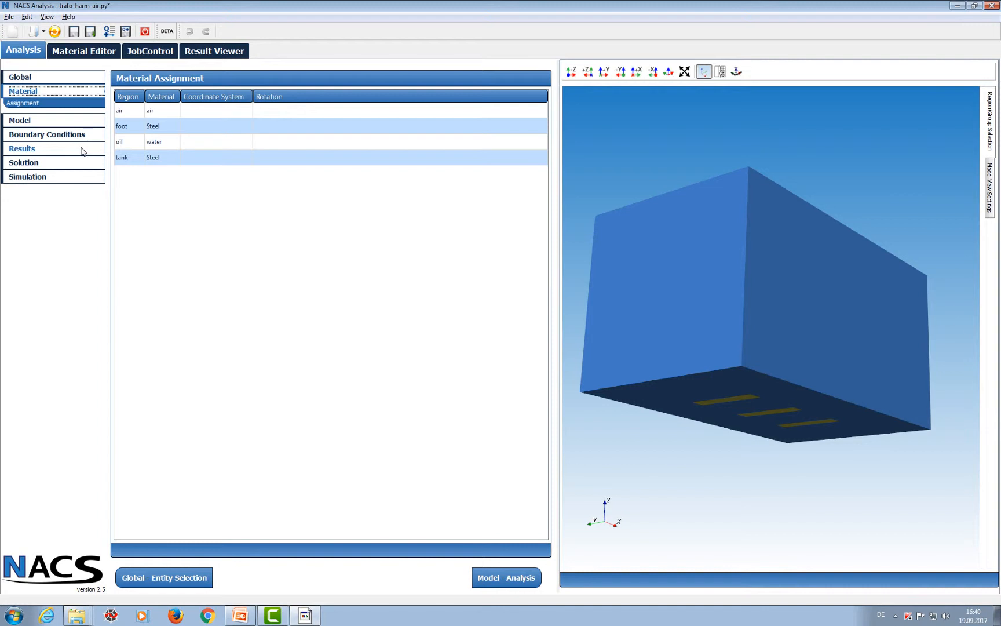
{"action": "left_click", "coordinate": [38, 121]}
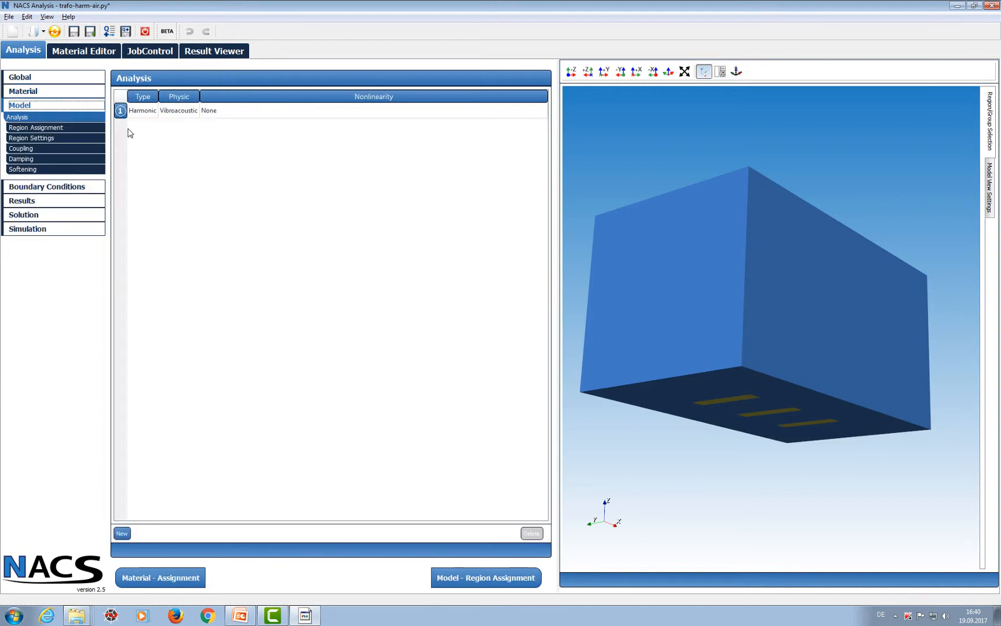
{"action": "left_click", "coordinate": [146, 114]}
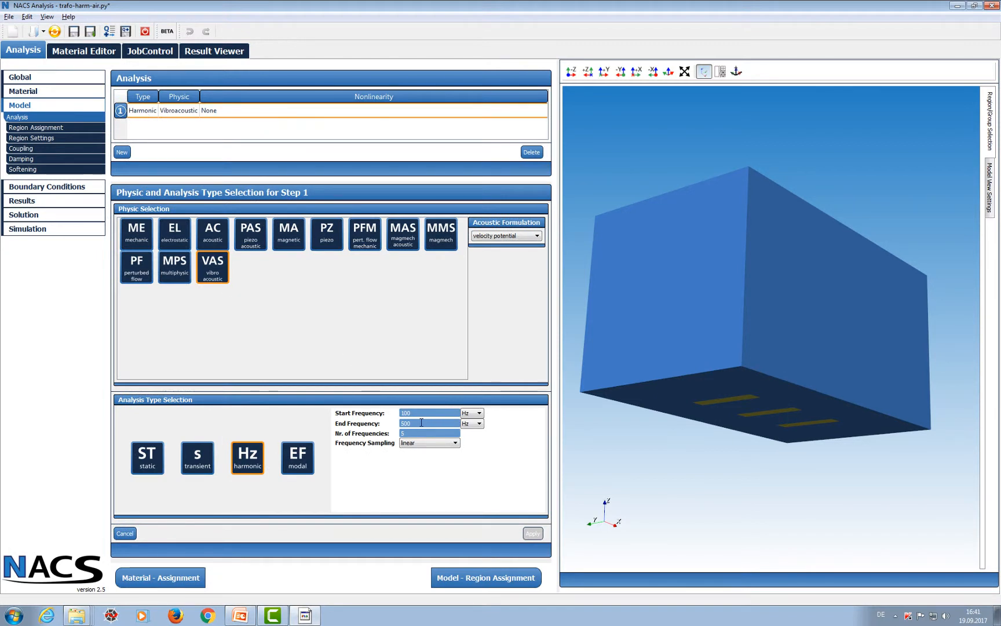
{"action": "left_click", "coordinate": [125, 533]}
- Review which regions are assigned to the mechanical and acoustic physics of the harmonic step
{"action": "left_click", "coordinate": [73, 127]}
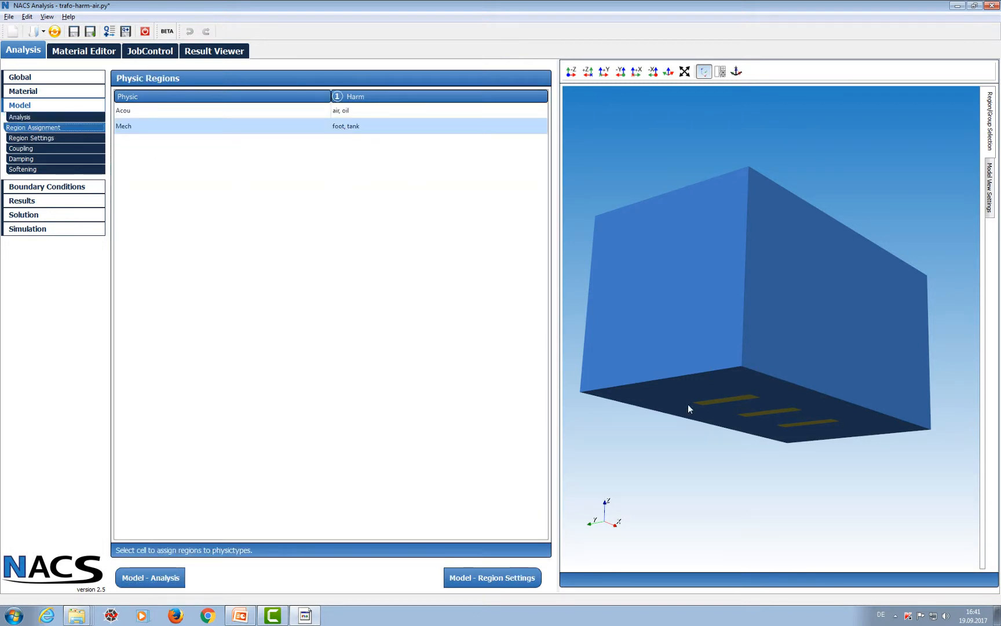
{"action": "left_click", "coordinate": [378, 126]}
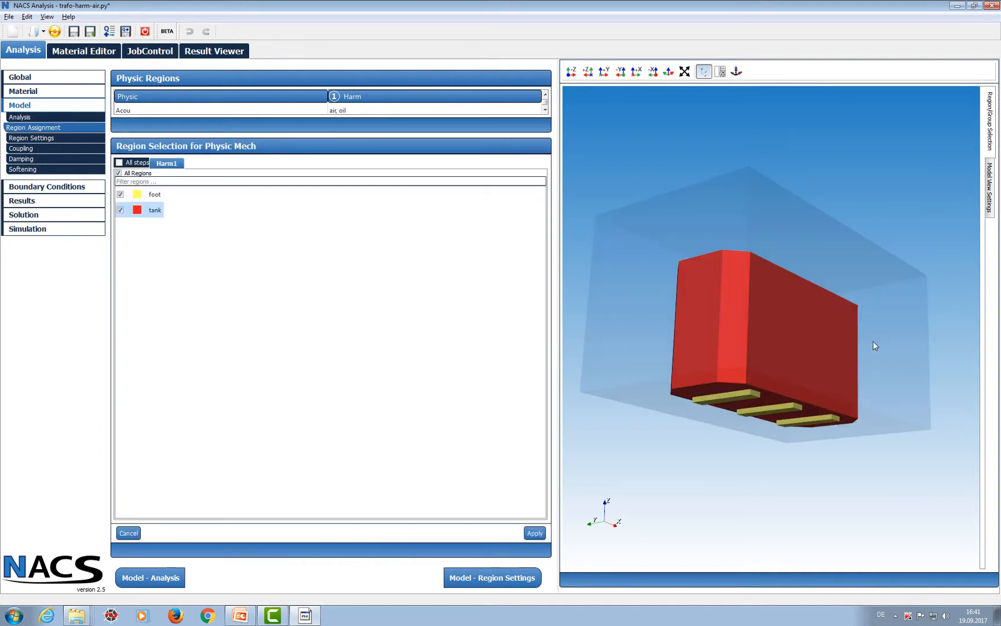
{"action": "left_click", "coordinate": [338, 111]}
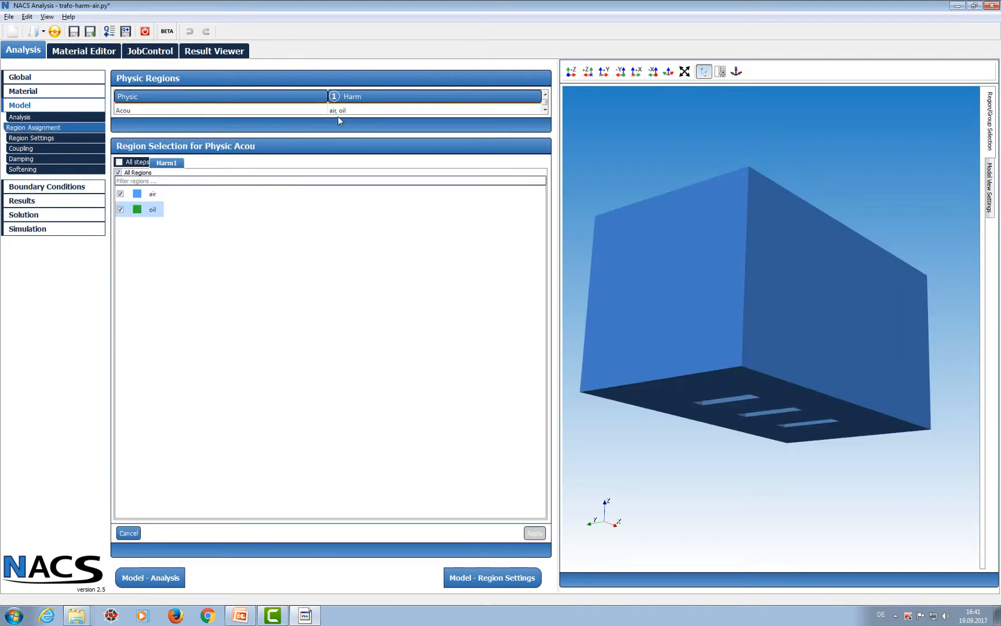
{"action": "key", "text": "Escape"}
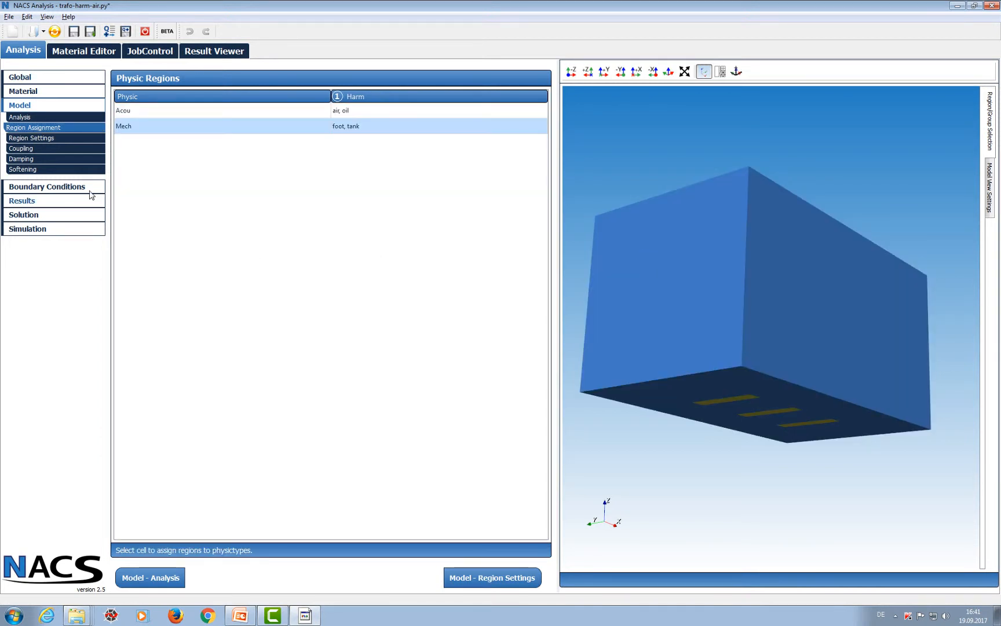
- Review the existing boundary conditions: acoustic absorbing on abc, normal velocity on coilU and mechanic fix on fixfoot
{"action": "left_click", "coordinate": [77, 186]}
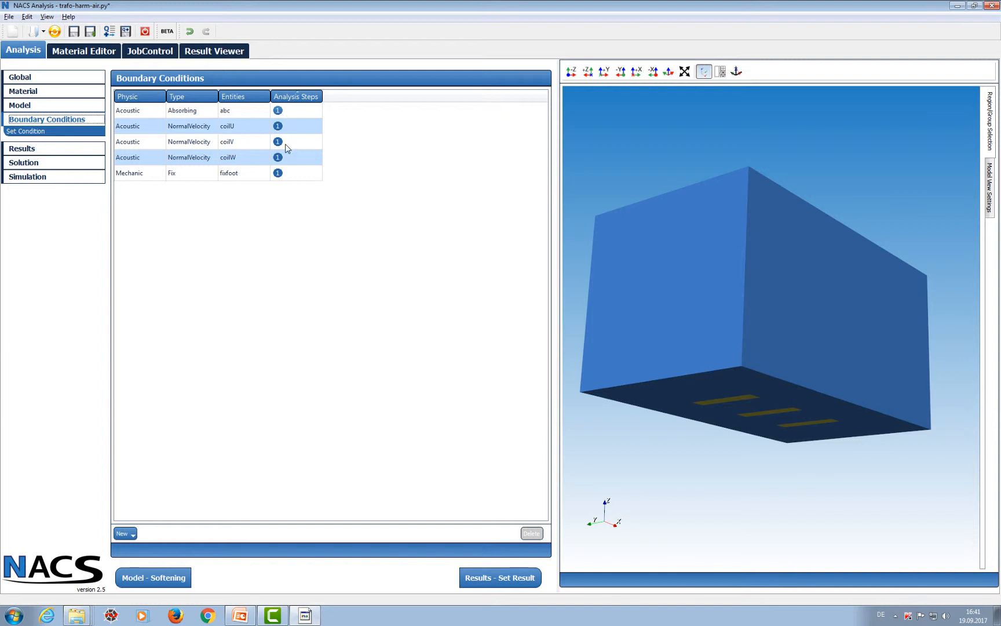
{"action": "double_click", "coordinate": [155, 112]}
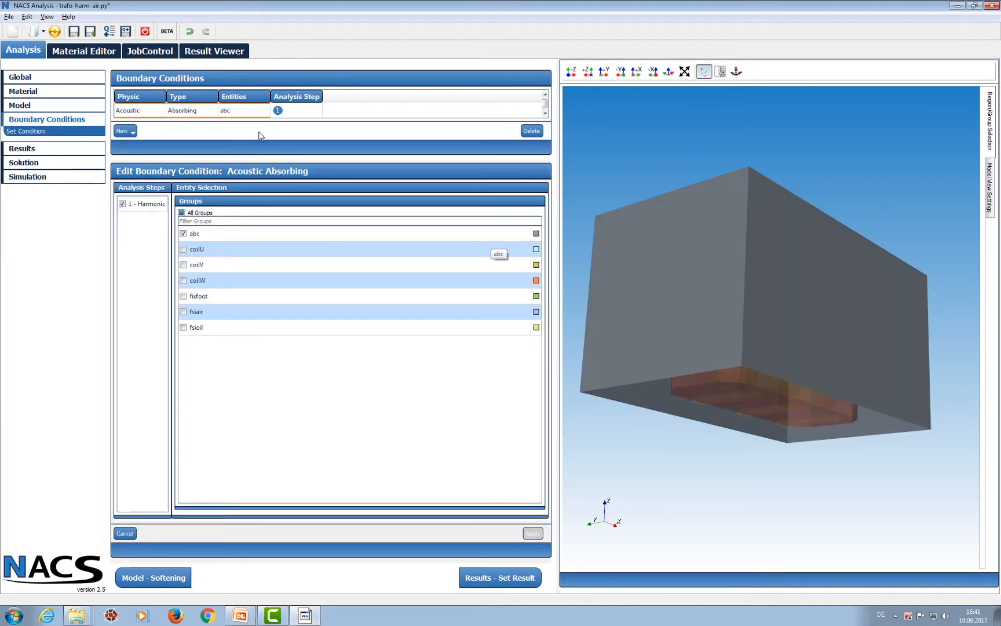
{"action": "scroll", "coordinate": [163, 112], "scroll_direction": "down", "scroll_amount": 1}
{"action": "double_click", "coordinate": [164, 112]}
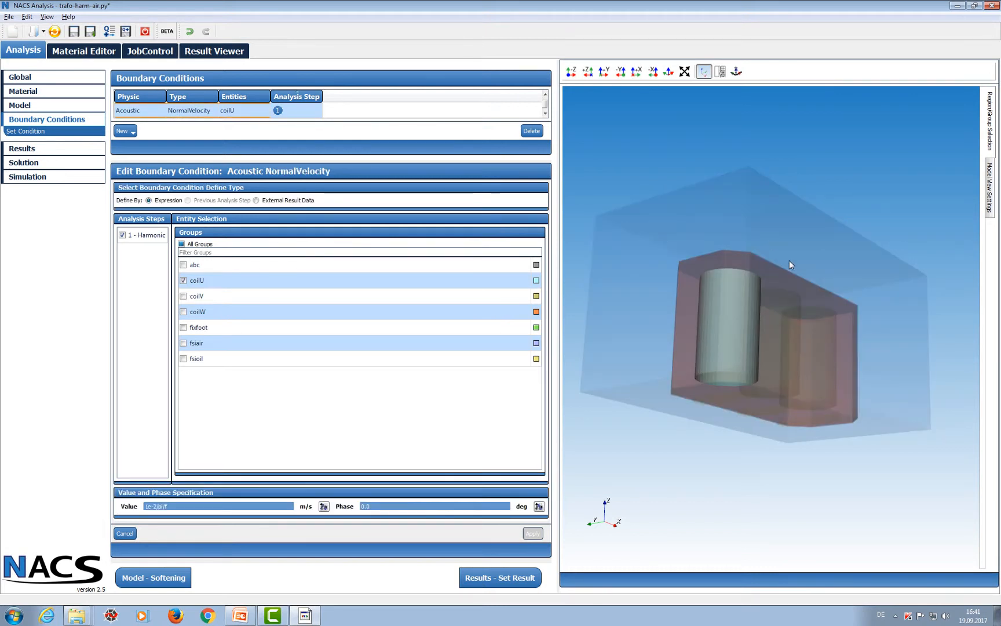
{"action": "scroll", "coordinate": [183, 115], "scroll_direction": "down", "scroll_amount": 2}
{"action": "double_click", "coordinate": [183, 116]}
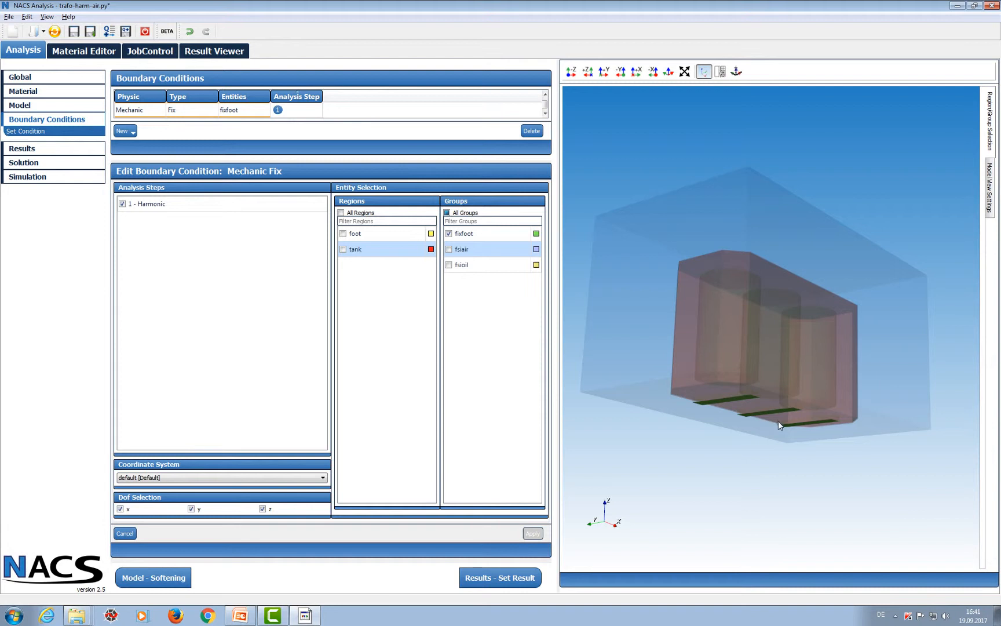
{"action": "key", "text": "Escape"}
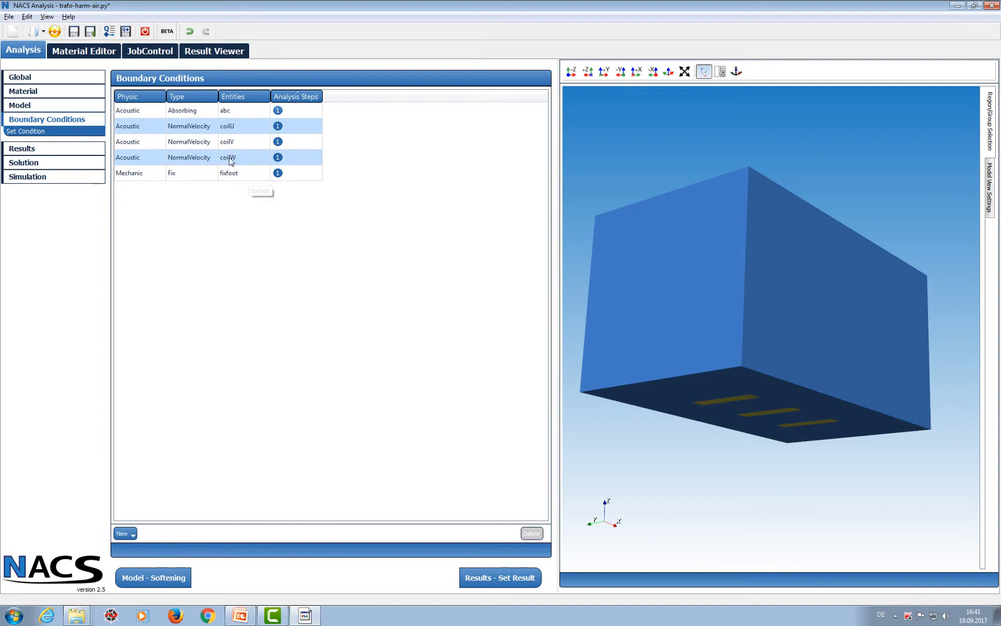
- Create a second analysis step in the model with acoustic physics and the harmonic analysis type
{"action": "left_click", "coordinate": [81, 105]}
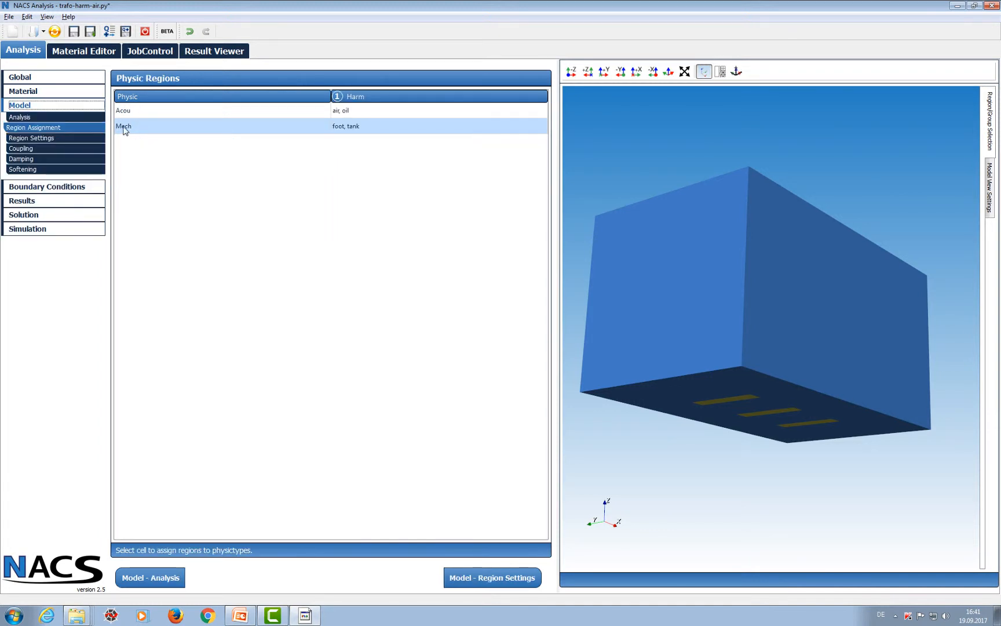
{"action": "left_click", "coordinate": [84, 117]}
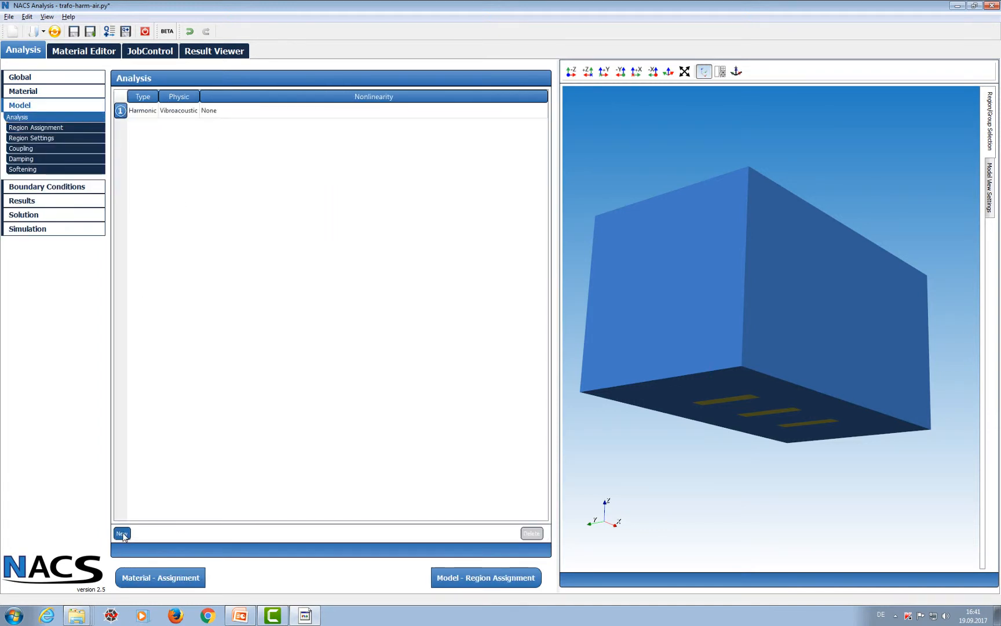
{"action": "left_click", "coordinate": [121, 533]}
{"action": "left_click", "coordinate": [213, 238]}
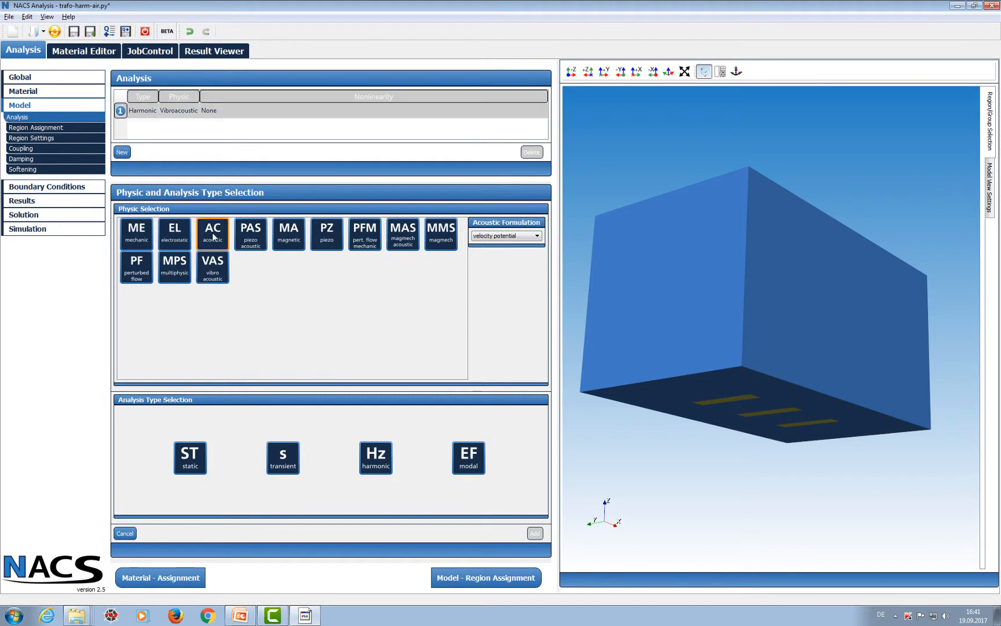
{"action": "left_click", "coordinate": [373, 458]}
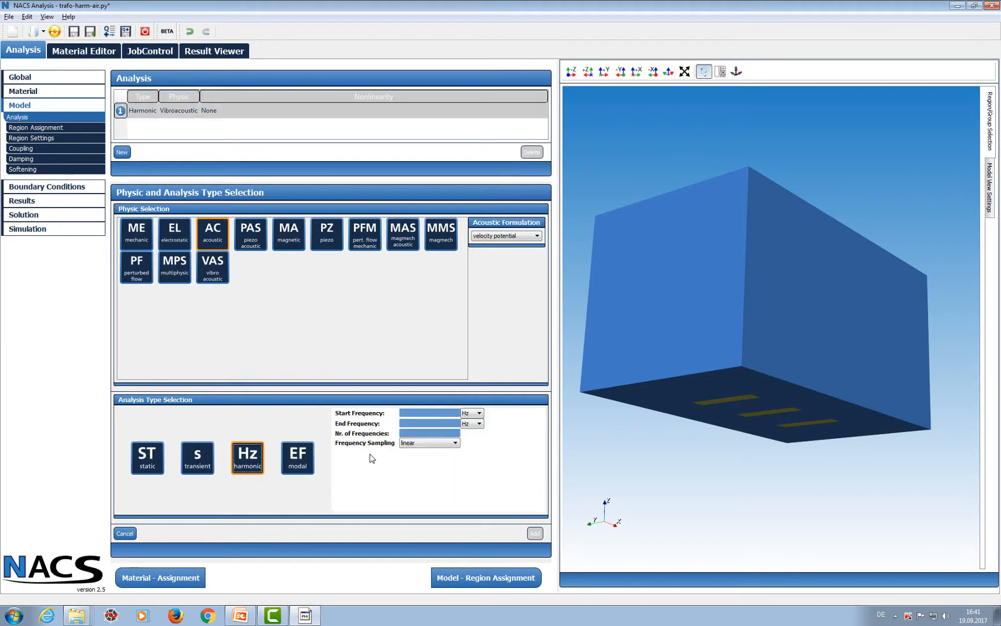
- Set the new step's frequency range from 100 to 500 Hz with 5 frequencies and add it to the analysis
{"action": "left_click", "coordinate": [414, 412]}
{"action": "type", "text": "100"}
{"action": "key", "text": "Tab"}
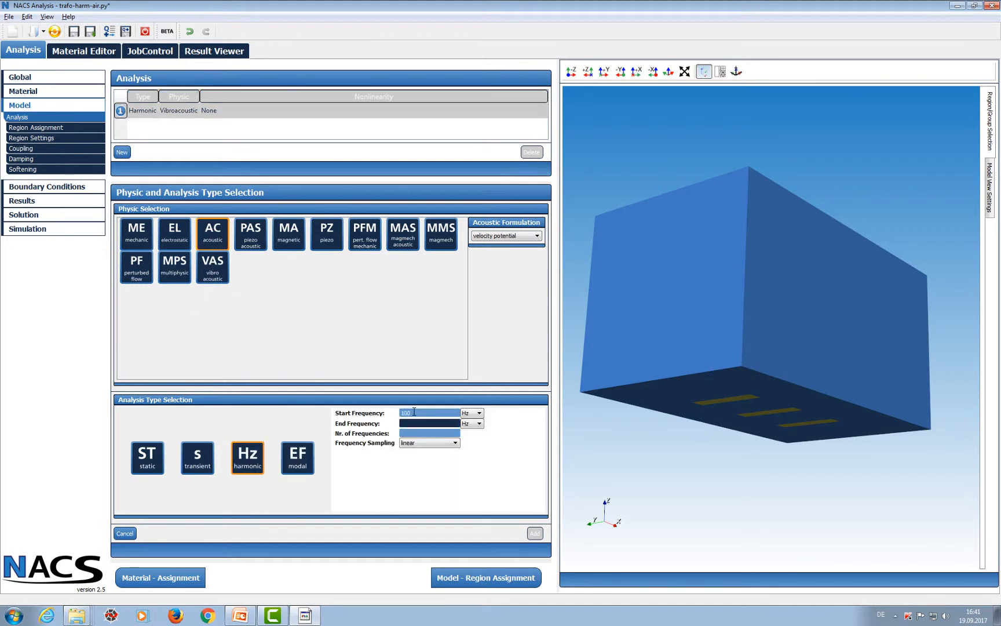
{"action": "type", "text": "500"}
{"action": "key", "text": "Tab"}
{"action": "type", "text": "5"}
{"action": "key", "text": "Tab"}
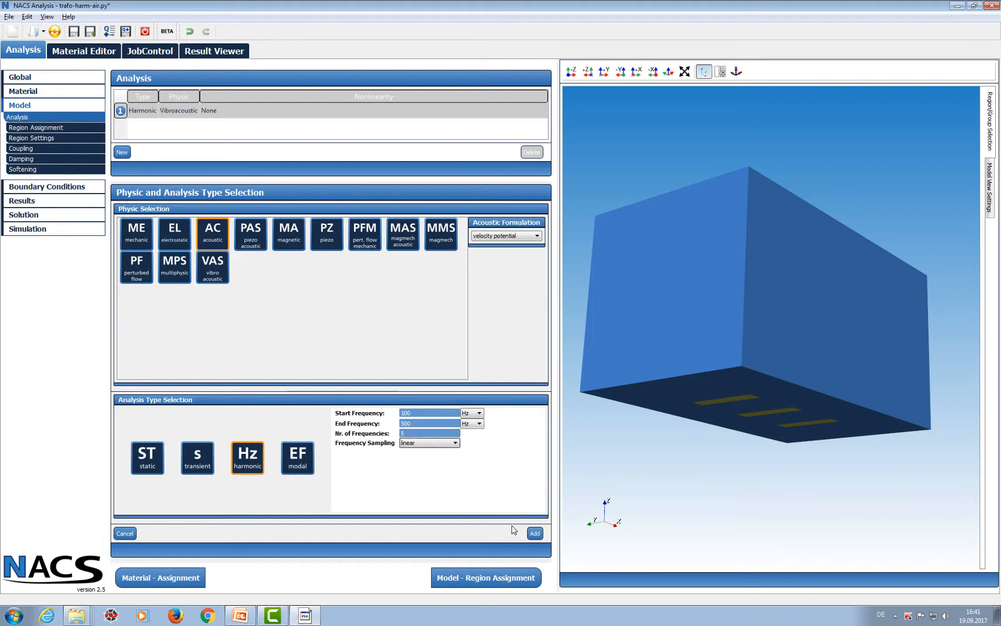
{"action": "left_click", "coordinate": [534, 533]}
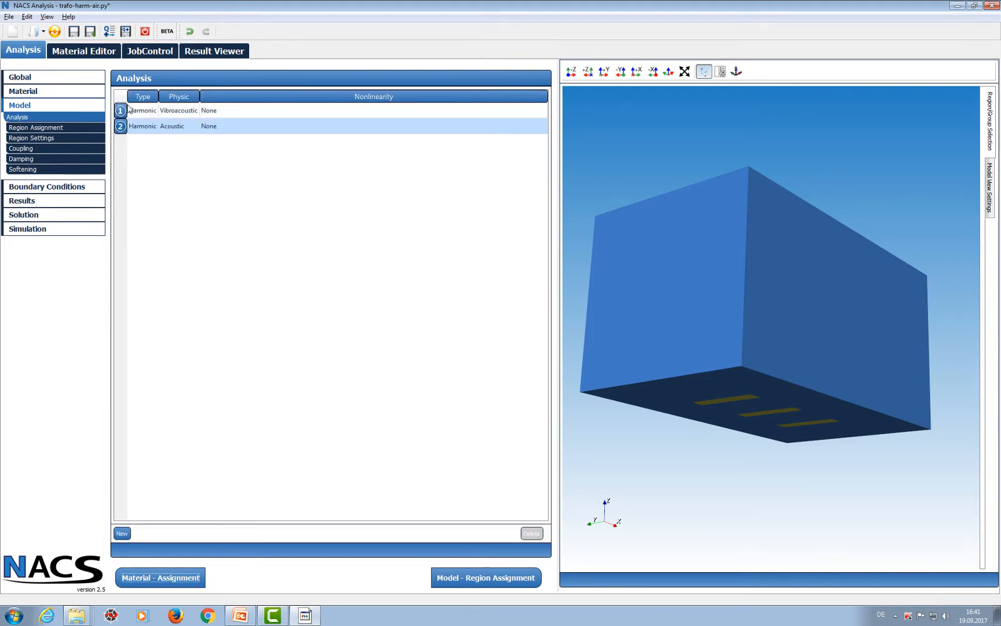
- Assign only oil to the acoustic physics in step 1 and only air in step 2, accepting the automatic model changes
{"action": "left_click", "coordinate": [83, 127]}
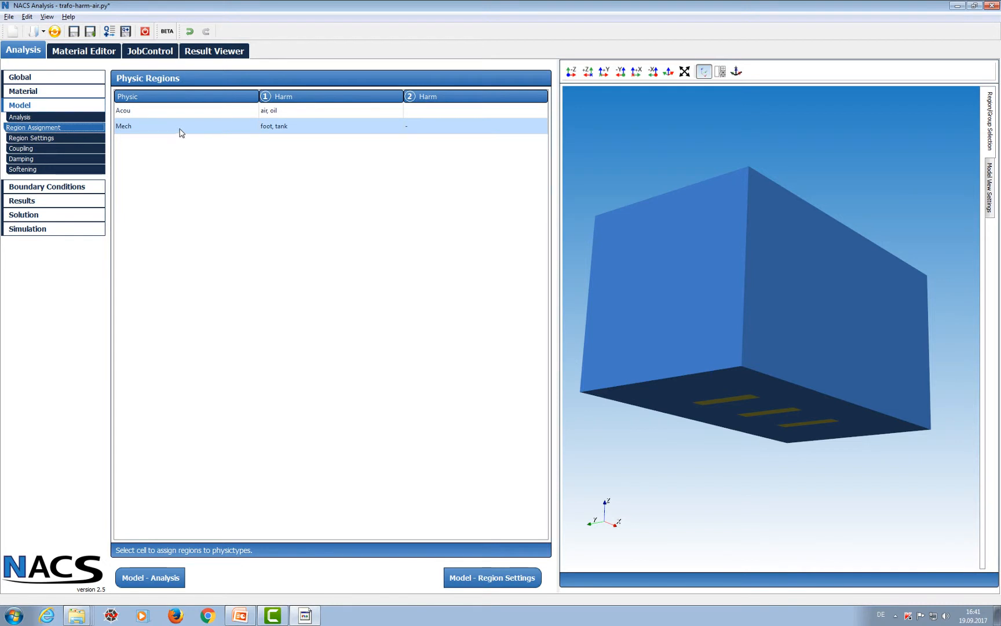
{"action": "left_click", "coordinate": [158, 113]}
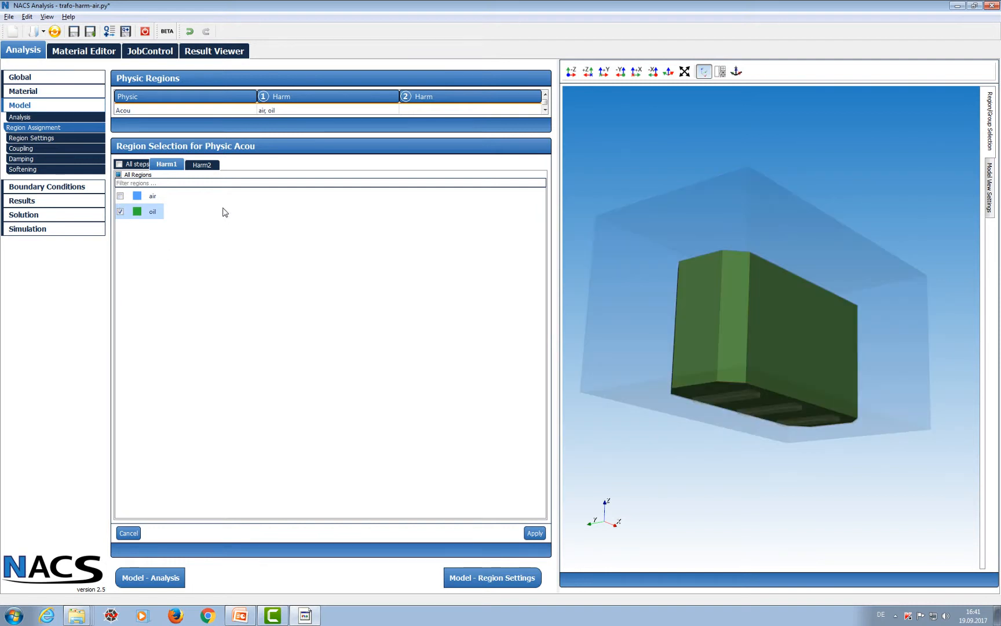
{"action": "left_click", "coordinate": [202, 165]}
{"action": "left_click", "coordinate": [121, 196]}
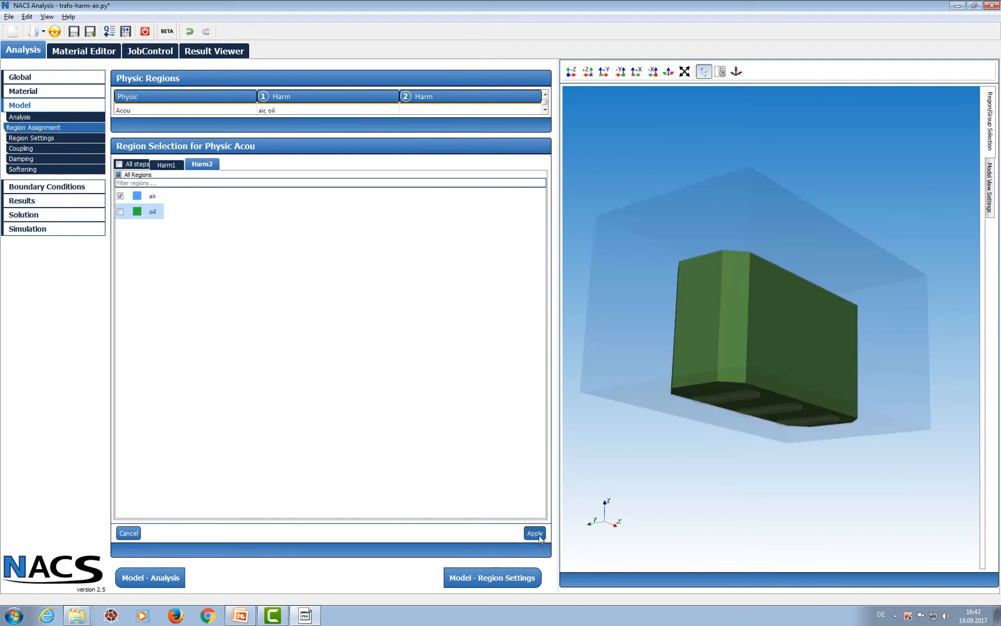
{"action": "left_click", "coordinate": [535, 533]}
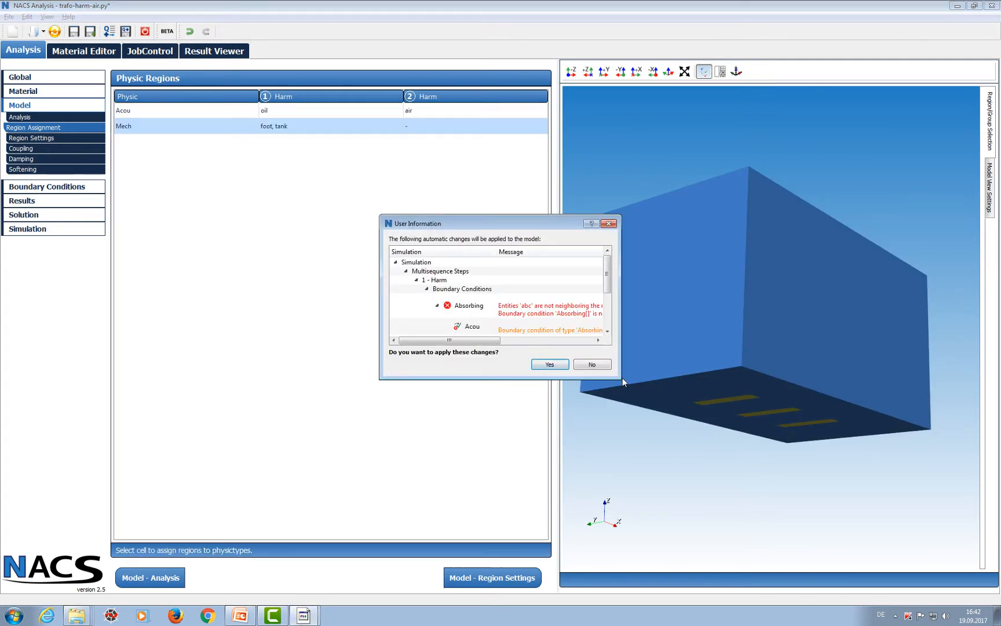
{"action": "left_click_drag", "start_coordinate": [622, 377], "coordinate": [858, 482]}
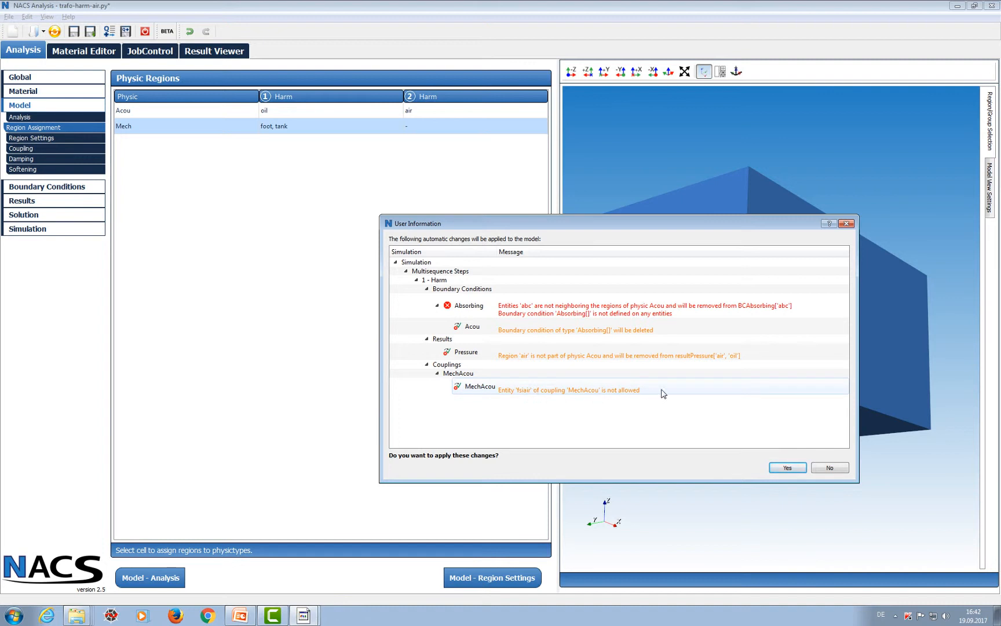
{"action": "left_click", "coordinate": [787, 467]}
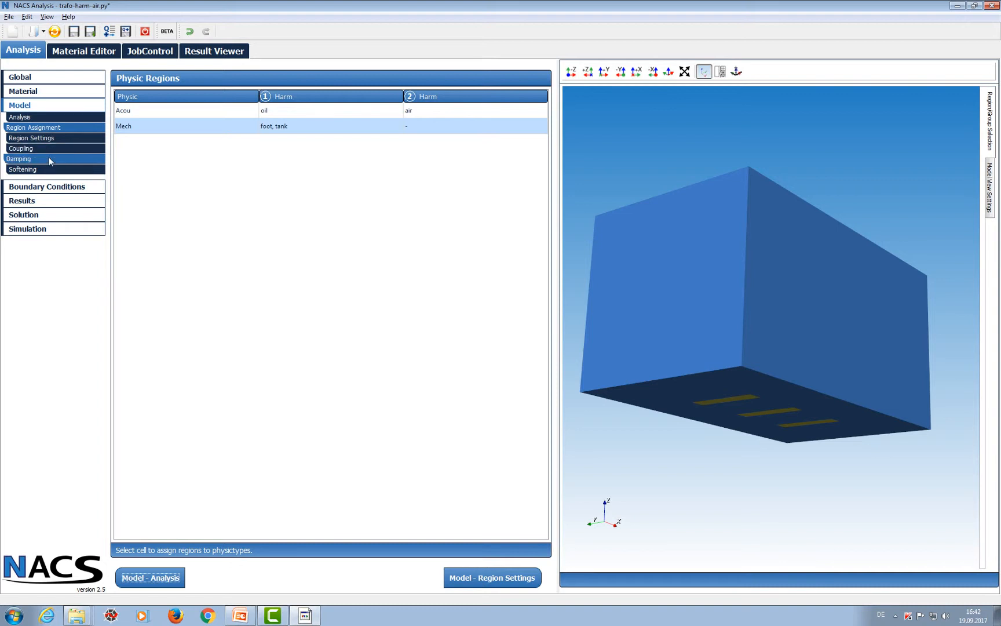
- Add an acoustic absorbing boundary condition on the abc group for analysis step 2 only
{"action": "left_click", "coordinate": [64, 186]}
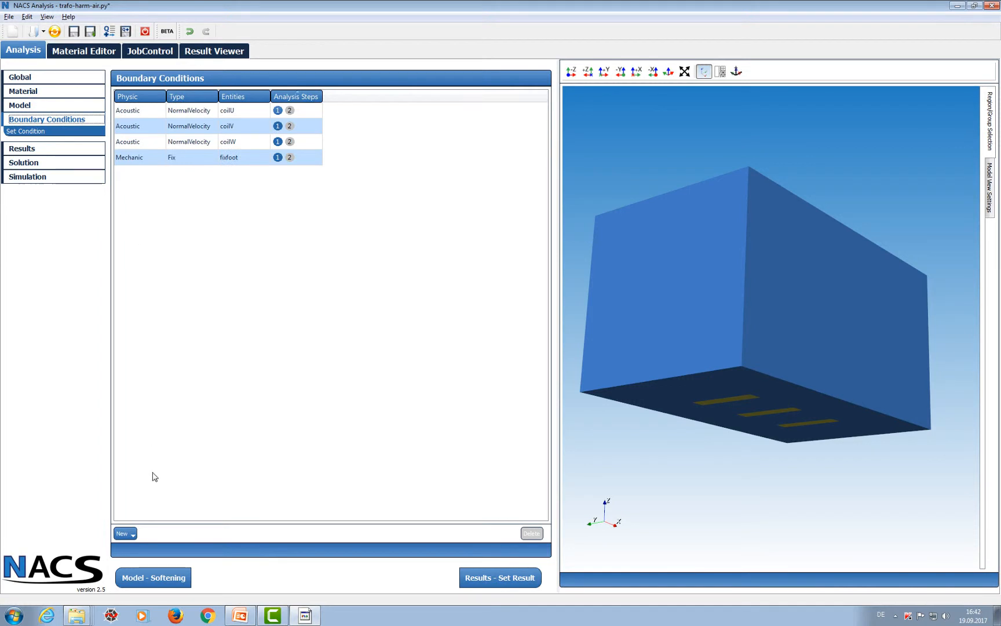
{"action": "left_click", "coordinate": [126, 533]}
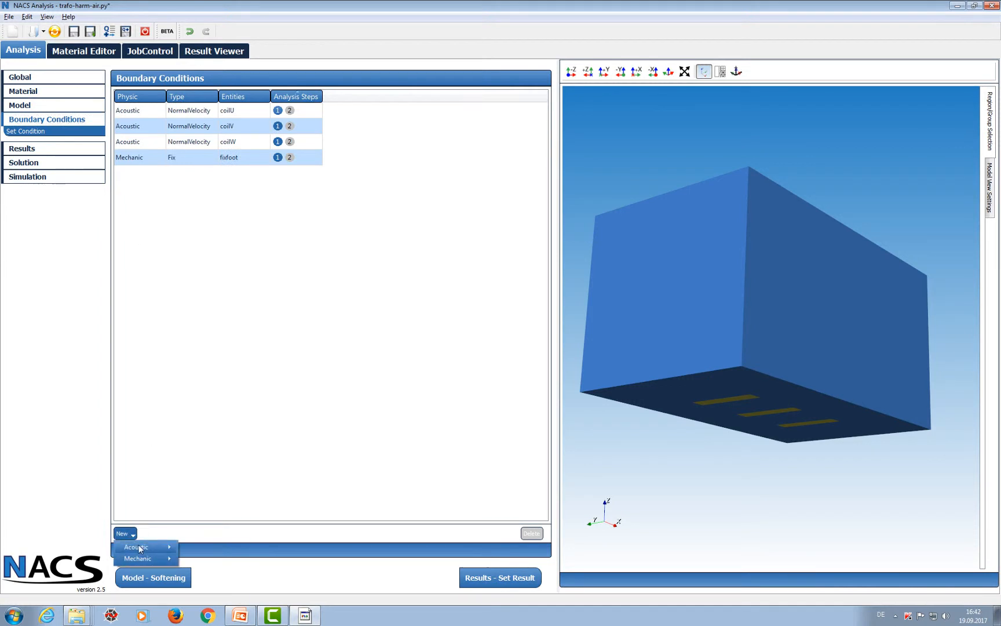
{"action": "mouse_move", "coordinate": [141, 547]}
{"action": "left_click", "coordinate": [197, 537]}
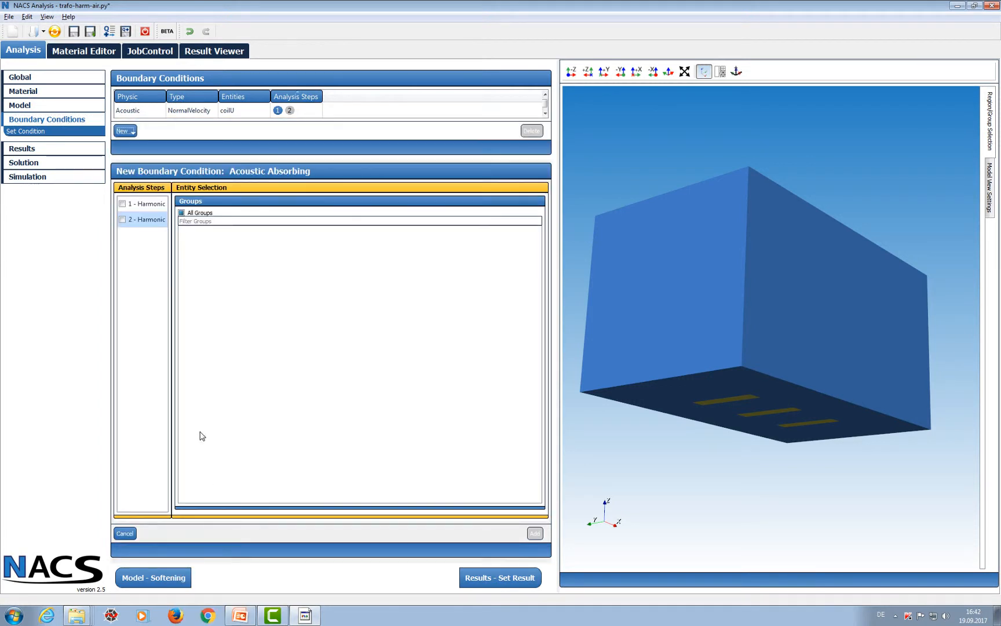
{"action": "left_click", "coordinate": [122, 220]}
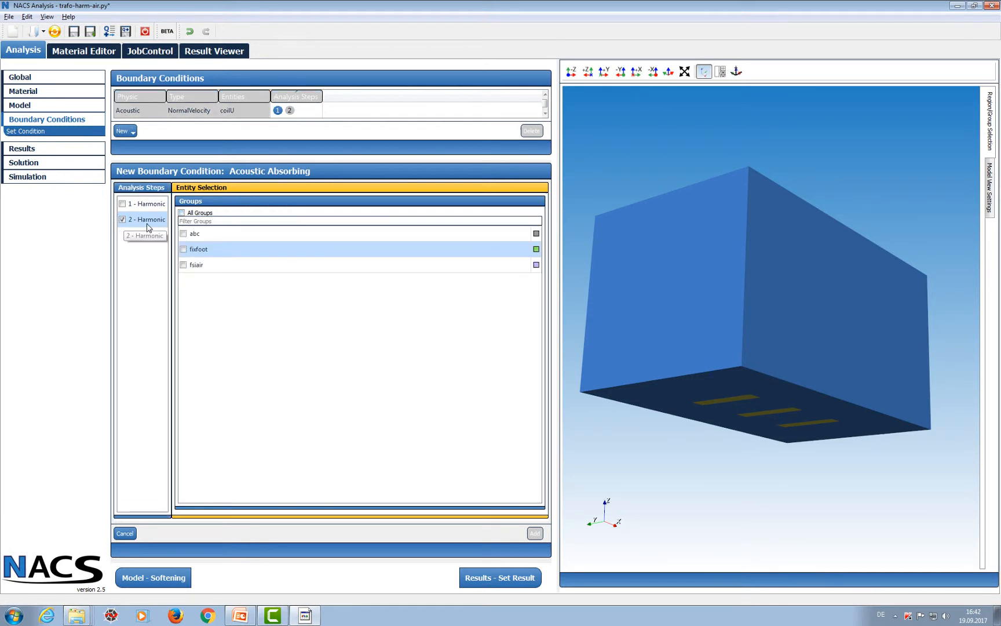
{"action": "left_click", "coordinate": [183, 234]}
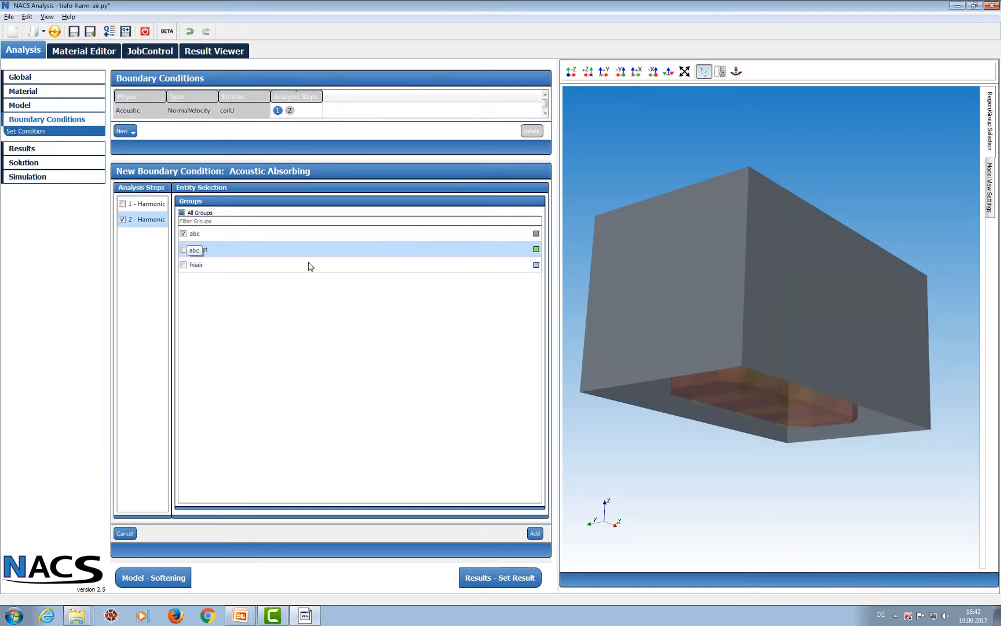
{"action": "left_click_drag", "start_coordinate": [828, 354], "coordinate": [773, 421]}
{"action": "left_click", "coordinate": [534, 533]}
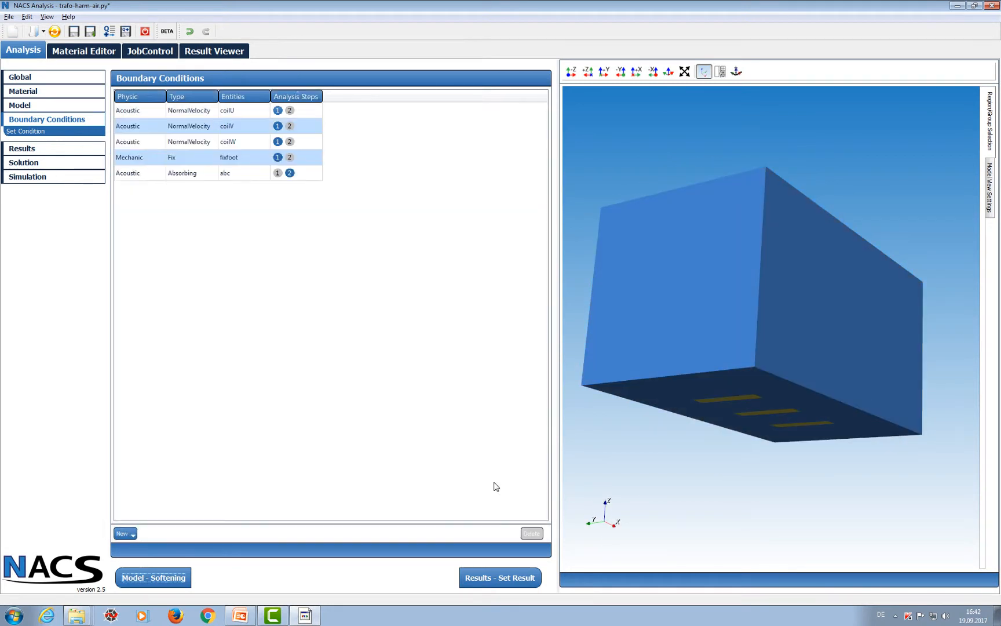
- Create an acoustic velocity boundary condition for step 2, defined by the previous analysis step 1 - Harmonic with mechanic physics
{"action": "left_click", "coordinate": [123, 534]}
{"action": "mouse_move", "coordinate": [143, 549]}
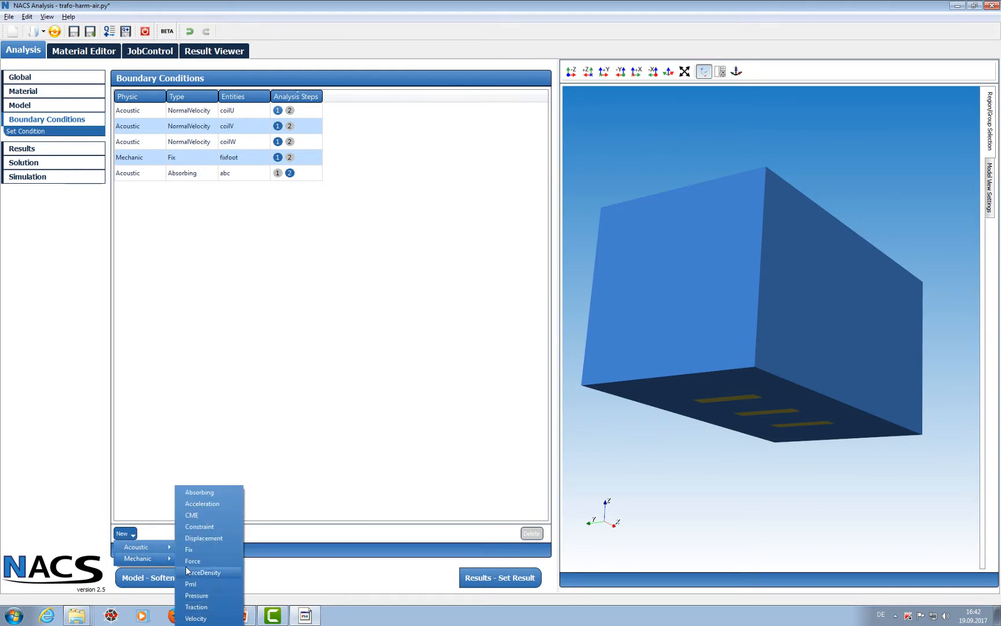
{"action": "left_click", "coordinate": [195, 618]}
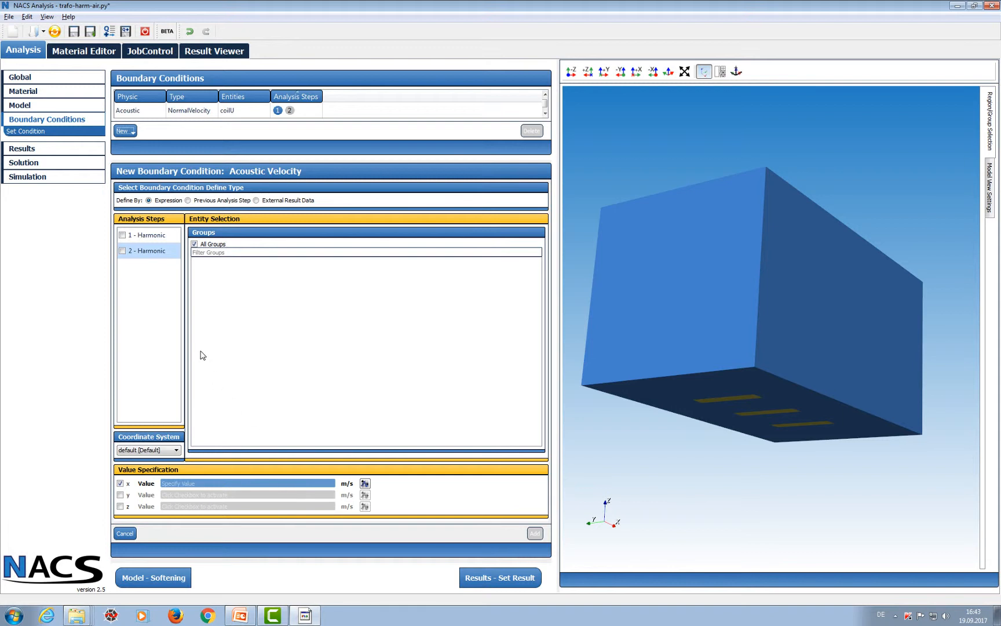
{"action": "left_click", "coordinate": [122, 251]}
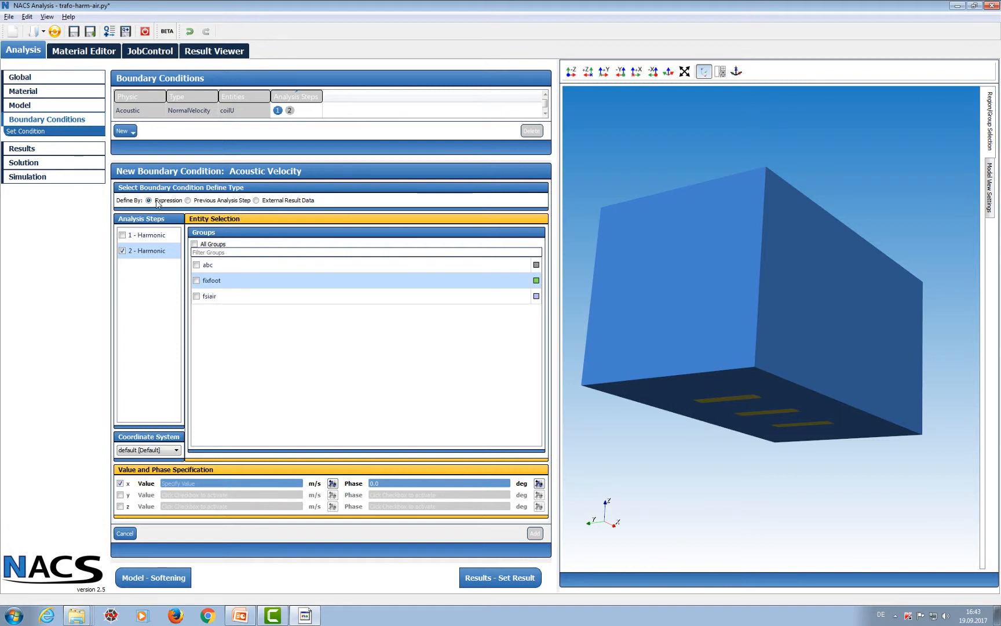
{"action": "left_click", "coordinate": [187, 200]}
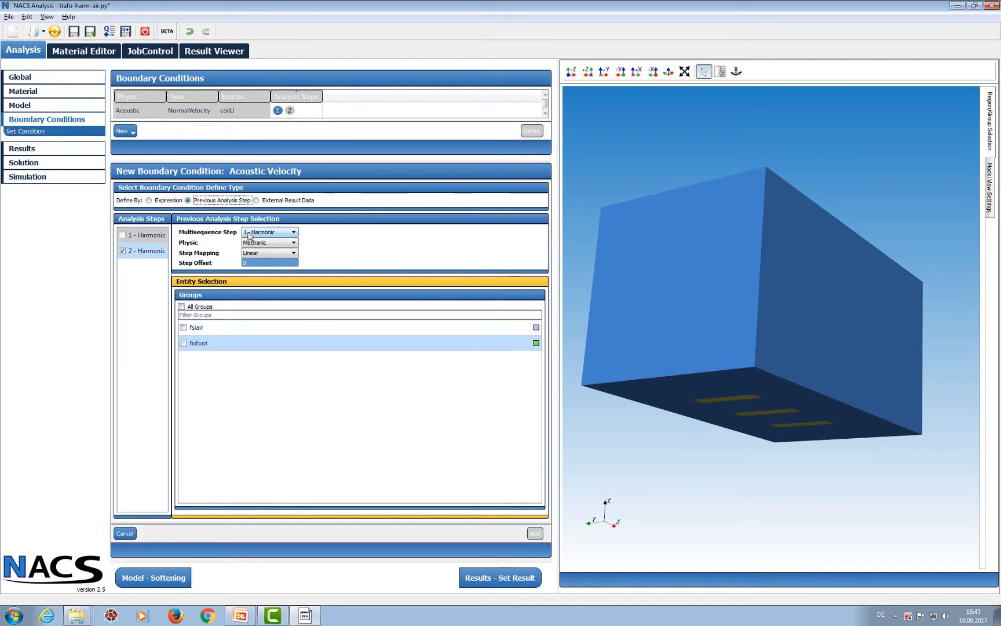
{"action": "left_click", "coordinate": [290, 234]}
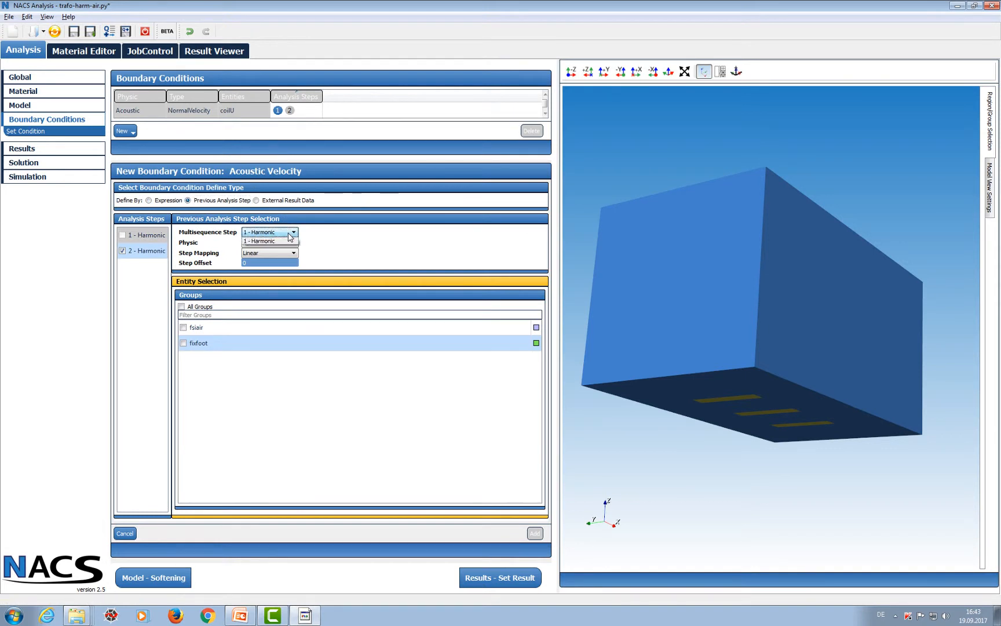
{"action": "left_click", "coordinate": [289, 235]}
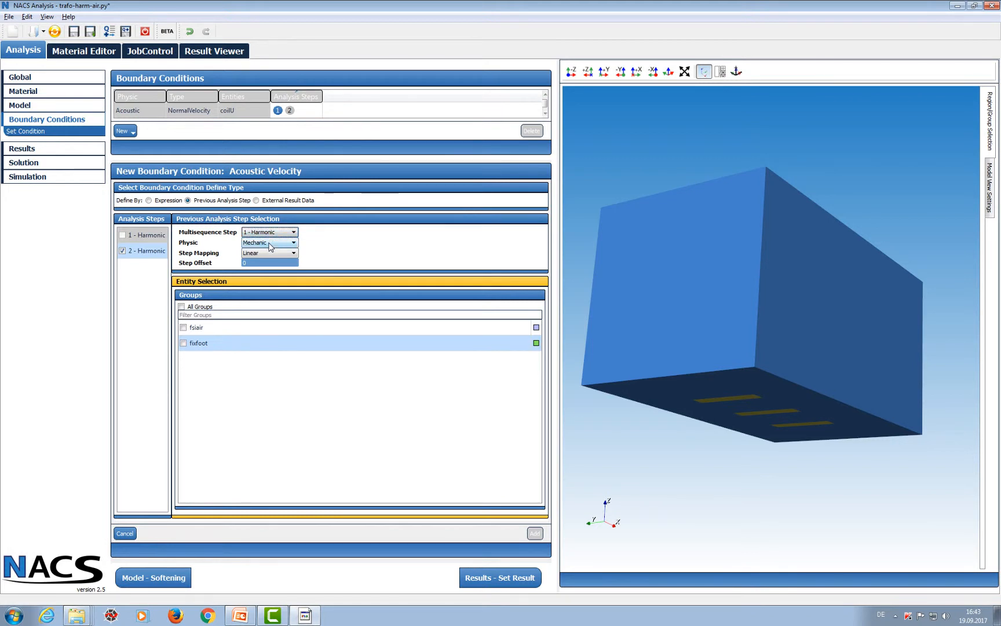
- Apply the velocity condition to the fsiair group, add it and accept the automatic addition of the velocity result
{"action": "left_click", "coordinate": [184, 327]}
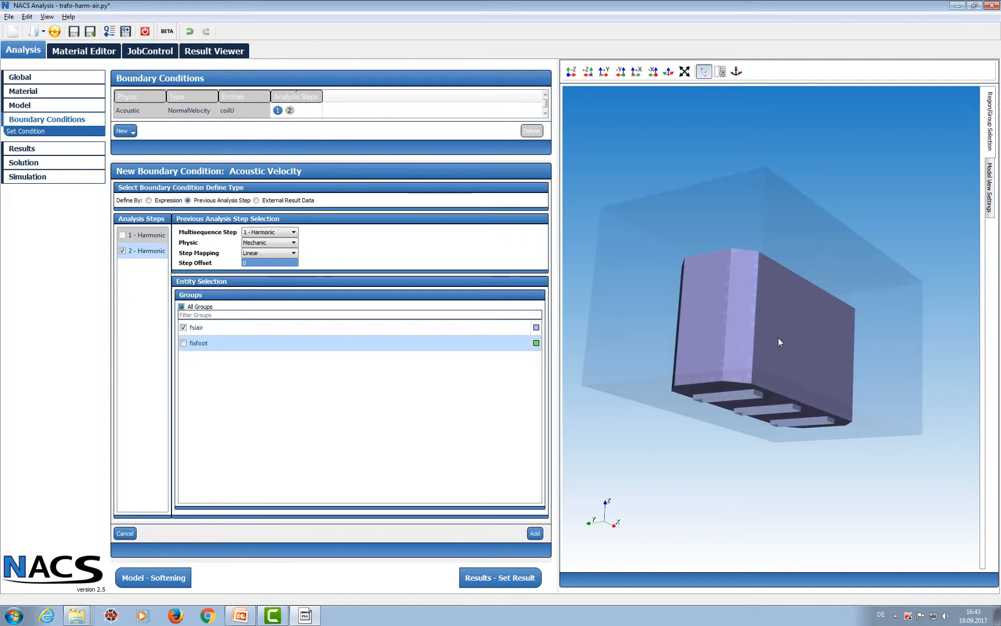
{"action": "mouse_move", "coordinate": [778, 337]}
{"action": "left_mouse_down"}
{"action": "mouse_move", "coordinate": [777, 435]}
{"action": "mouse_move", "coordinate": [784, 328]}
{"action": "left_mouse_up"}
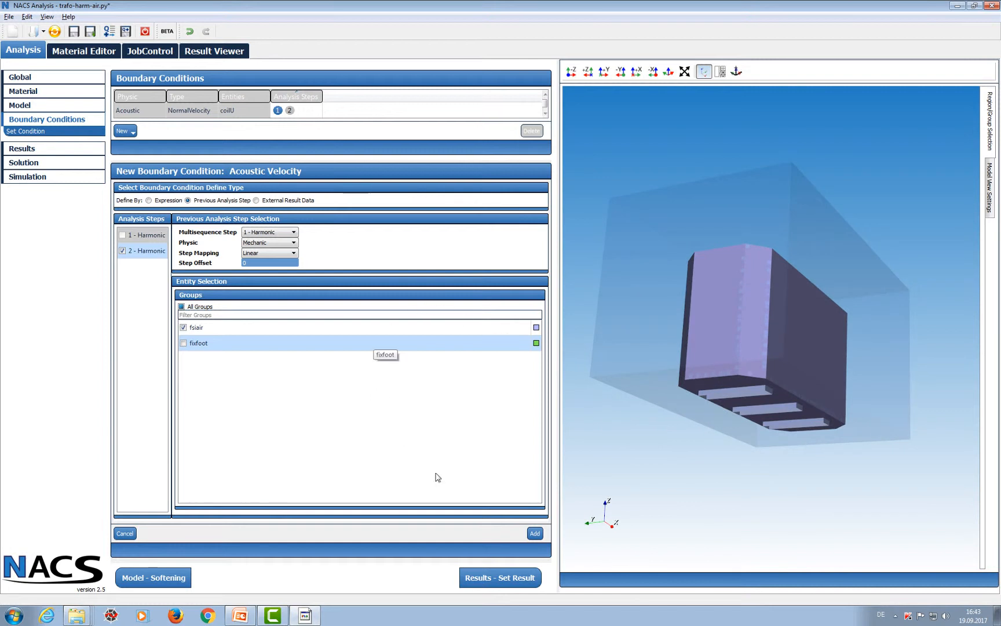
{"action": "left_click", "coordinate": [534, 533]}
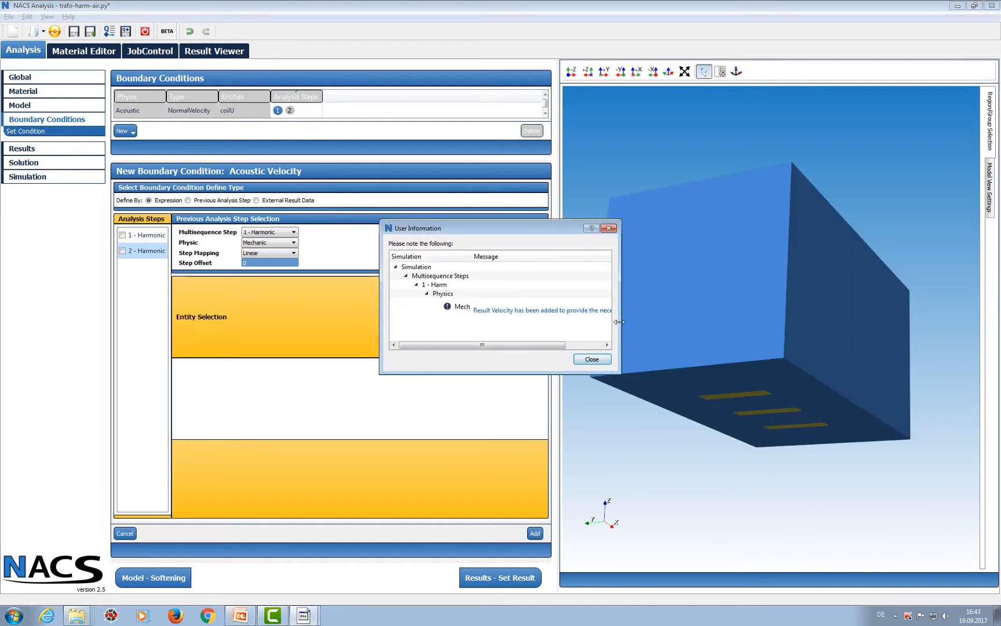
{"action": "left_click_drag", "start_coordinate": [621, 326], "coordinate": [717, 327]}
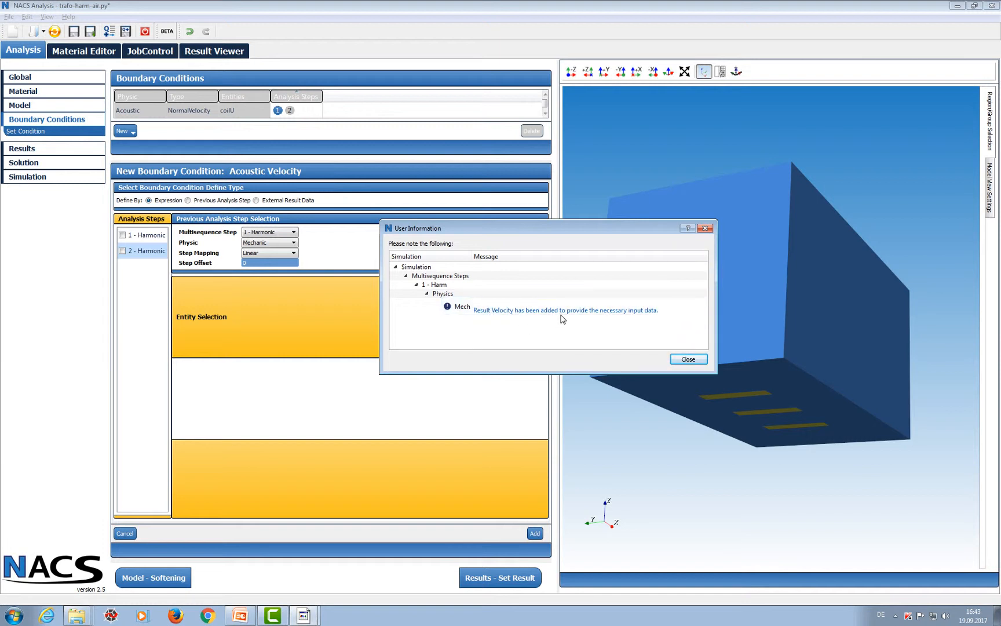
{"action": "left_click", "coordinate": [687, 361]}
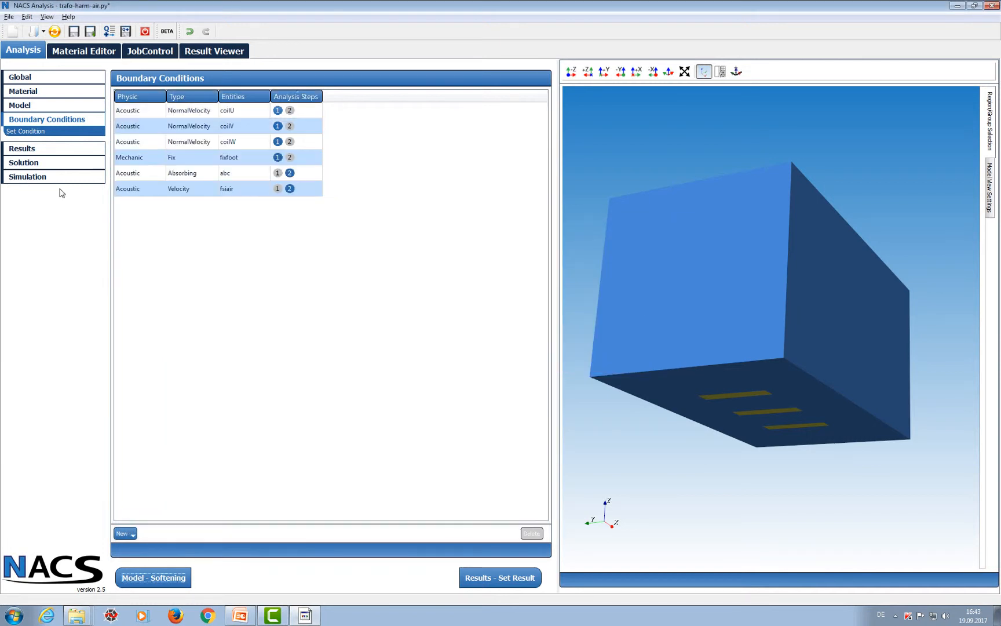
- Add an acoustic pressure result for the air region in analysis step 2 only
{"action": "left_click", "coordinate": [41, 144]}
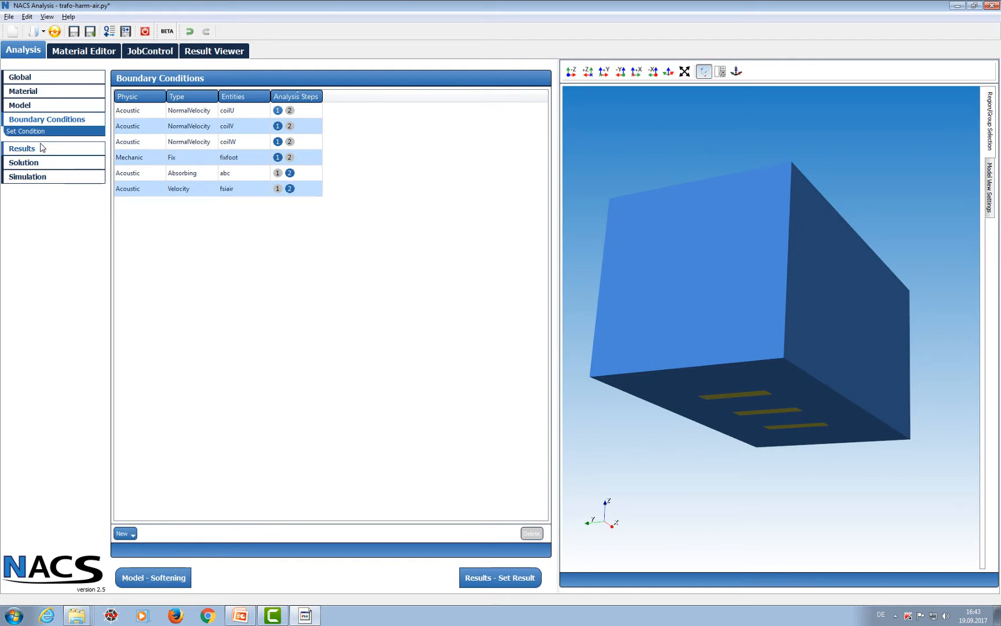
{"action": "left_click", "coordinate": [133, 534]}
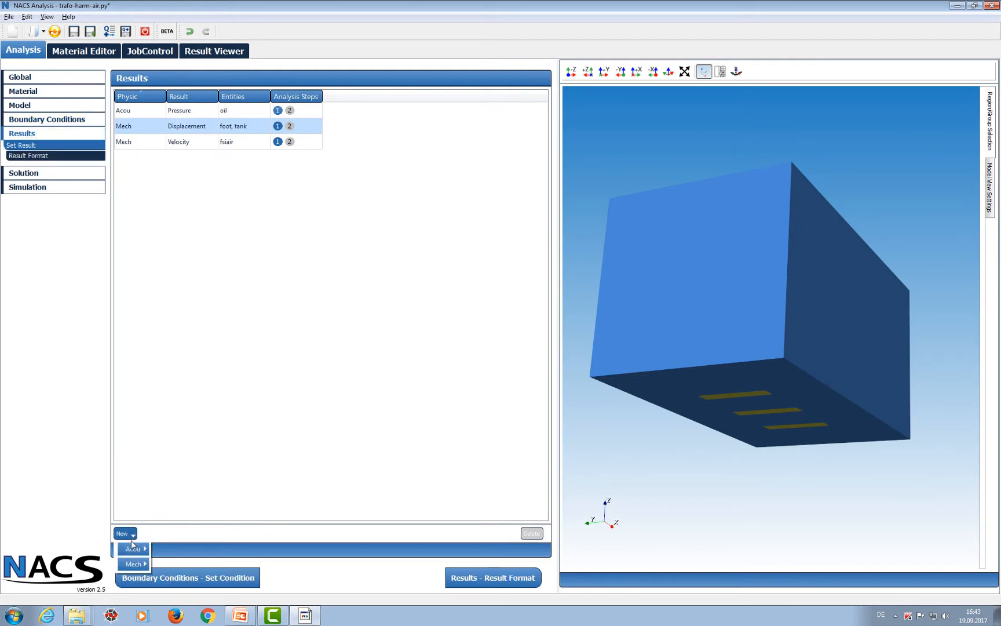
{"action": "mouse_move", "coordinate": [135, 548]}
{"action": "left_click", "coordinate": [187, 602]}
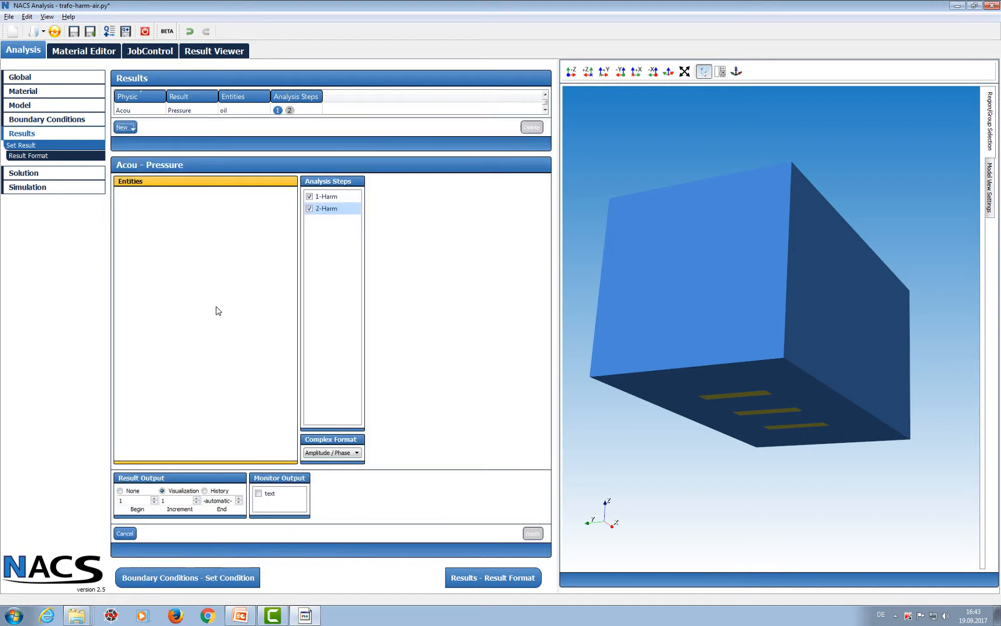
{"action": "left_click", "coordinate": [310, 198]}
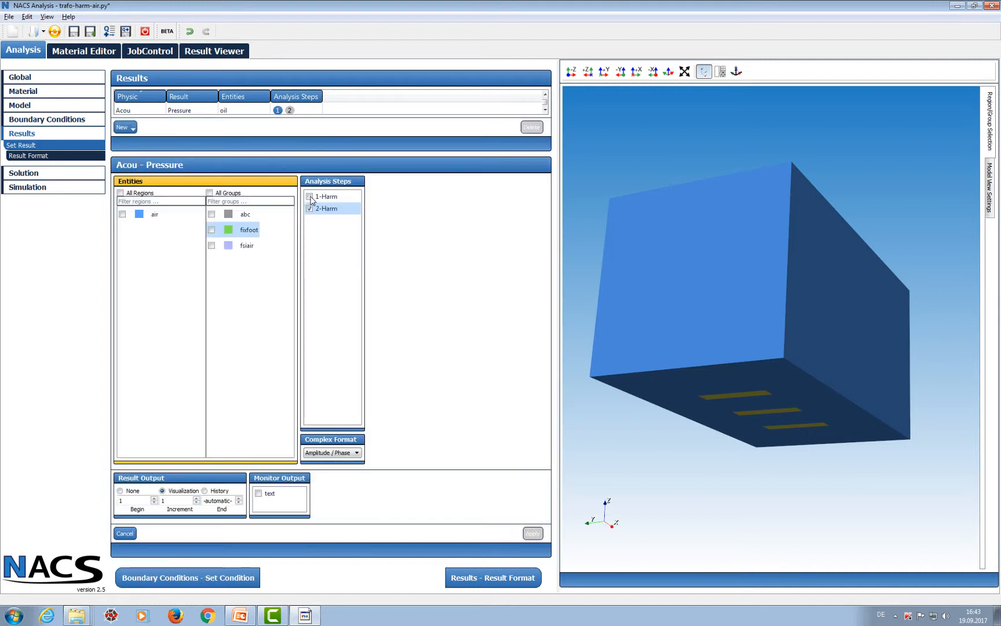
{"action": "left_click", "coordinate": [122, 214]}
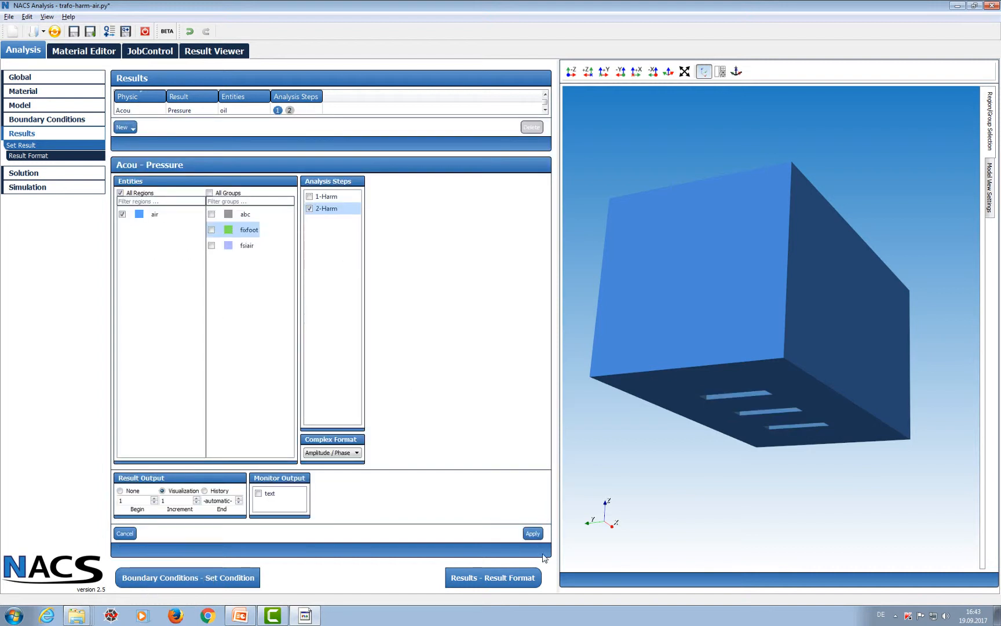
{"action": "left_click", "coordinate": [532, 533]}
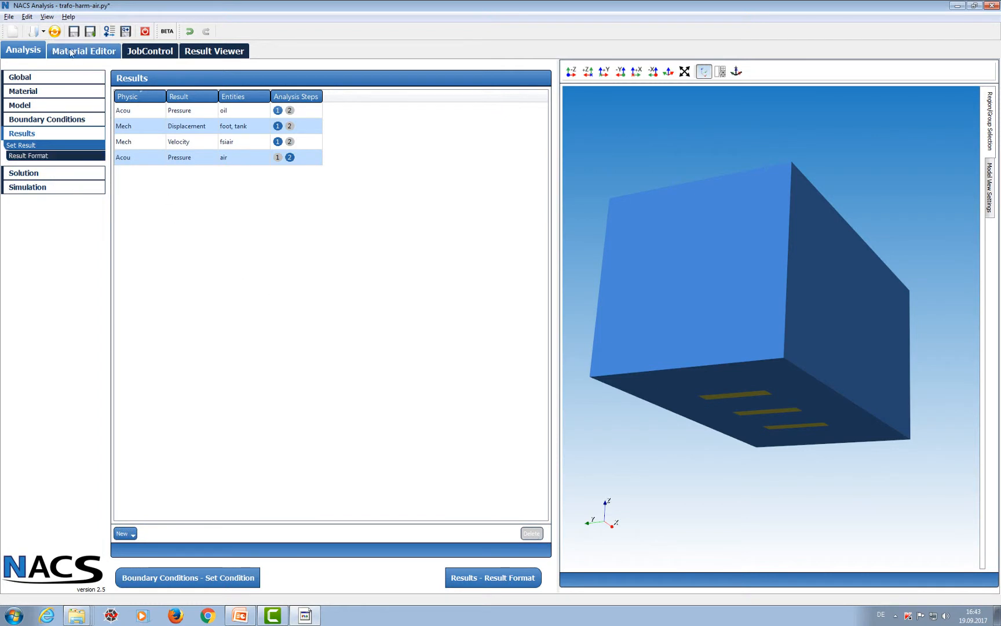
- Save the simulation under the name trafo-2step_new.py, overwriting the existing file
{"action": "left_click", "coordinate": [26, 16]}
{"action": "mouse_move", "coordinate": [9, 16]}
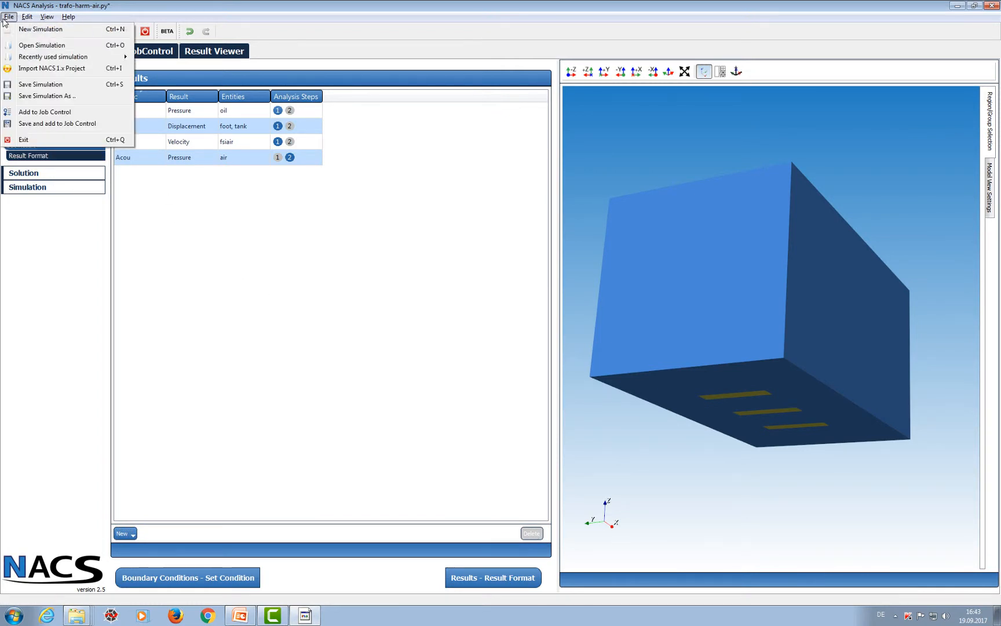
{"action": "left_click", "coordinate": [44, 97]}
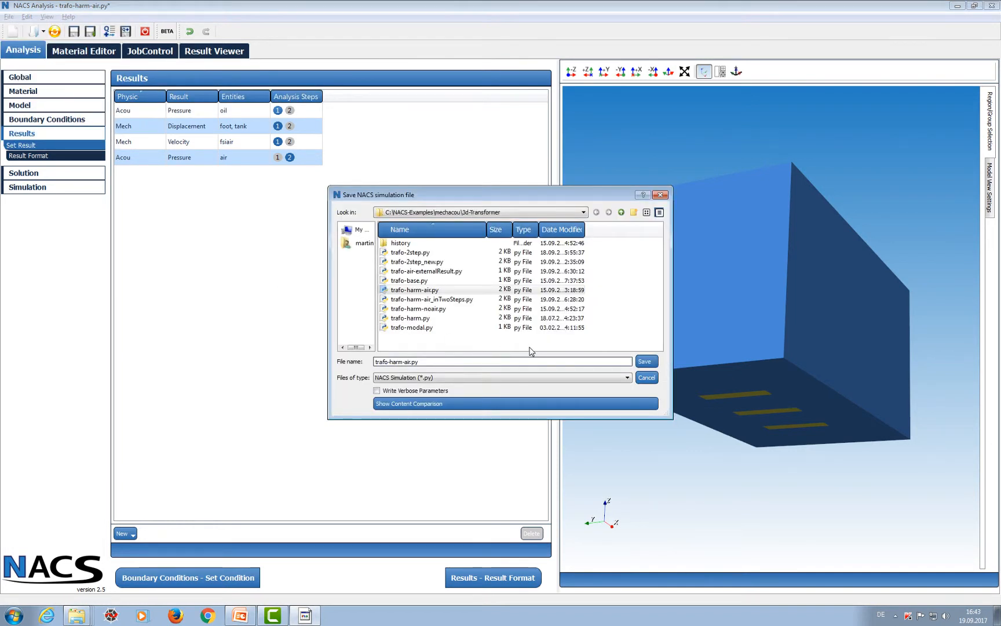
{"action": "left_click", "coordinate": [431, 262]}
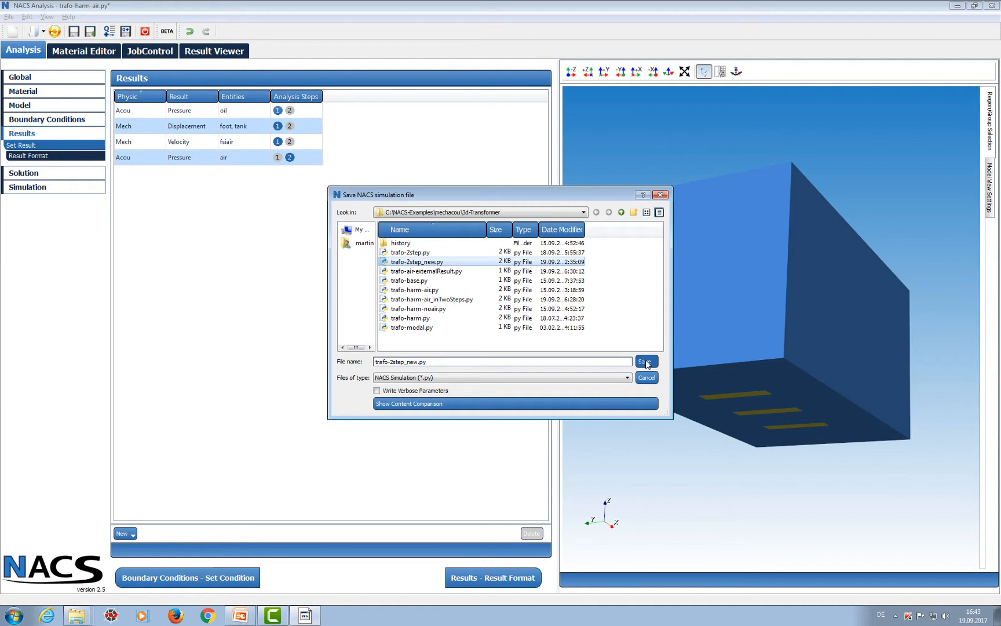
{"action": "left_click", "coordinate": [645, 364]}
{"action": "left_click", "coordinate": [528, 323]}
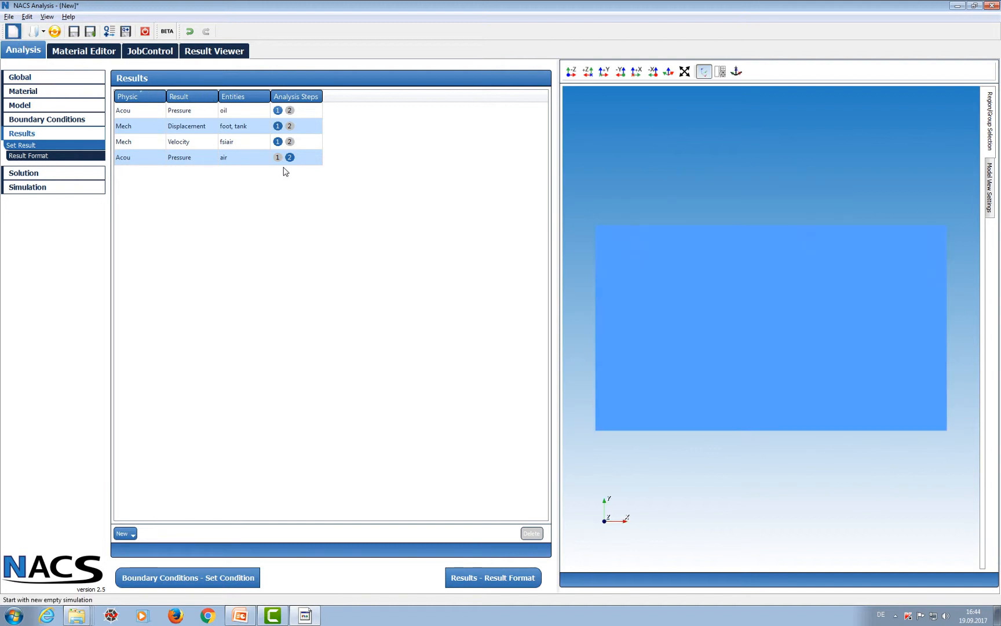
- Load the transformerAir.nmf mesh into a new empty simulation
{"action": "left_click", "coordinate": [150, 97]}
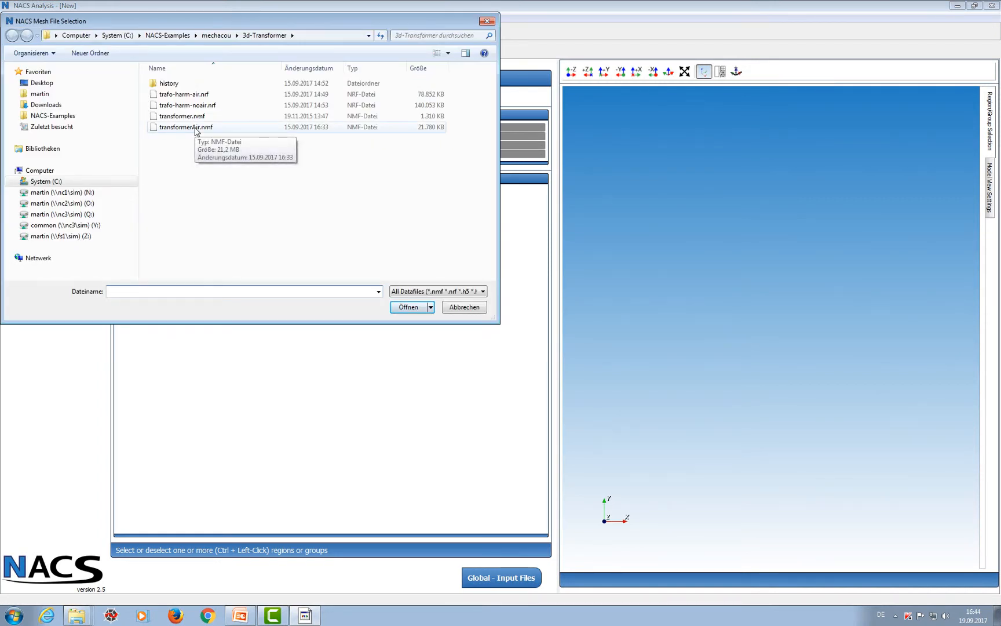
{"action": "double_click", "coordinate": [197, 128]}
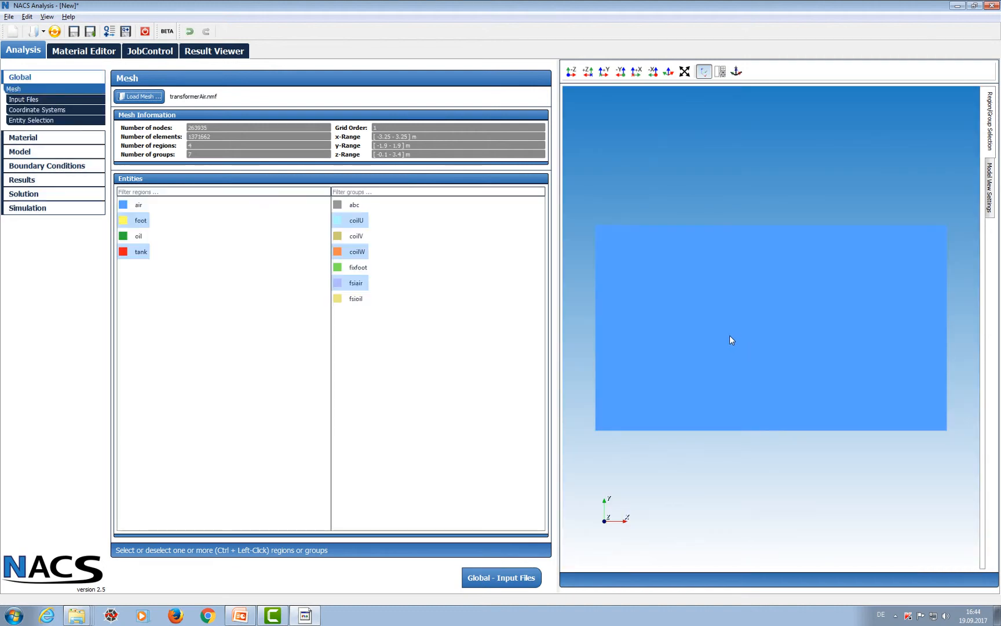
{"action": "left_click_drag", "start_coordinate": [730, 336], "coordinate": [724, 370]}
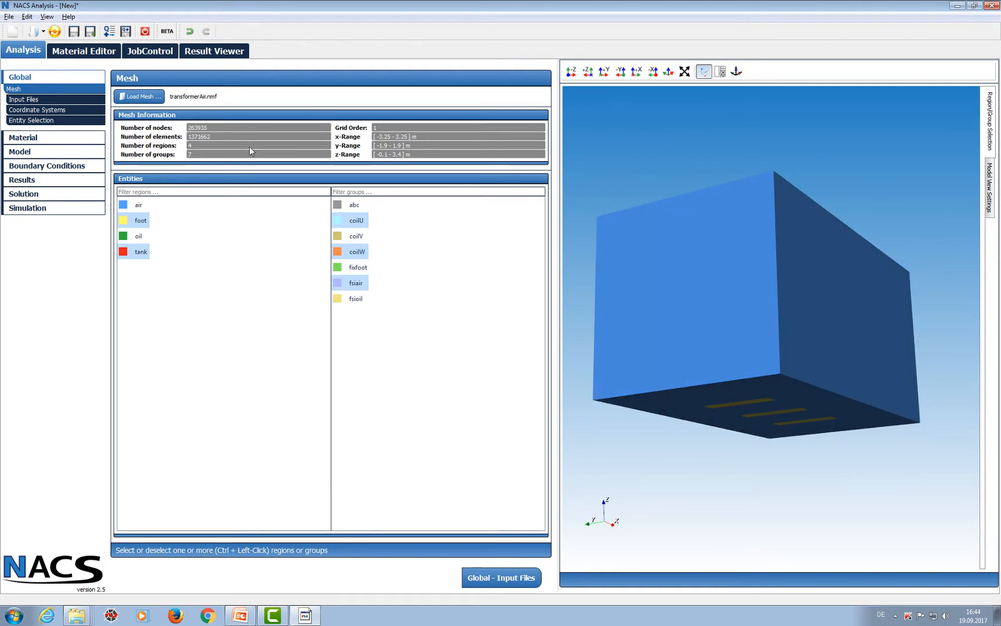
- Assign the global material air to the air region
{"action": "left_click", "coordinate": [57, 137]}
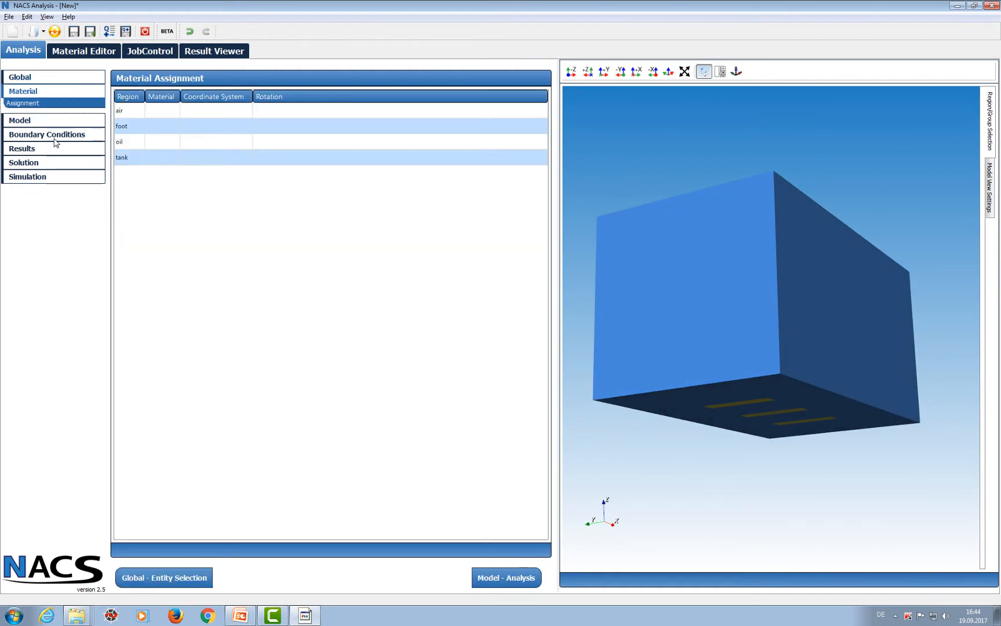
{"action": "left_click", "coordinate": [124, 112]}
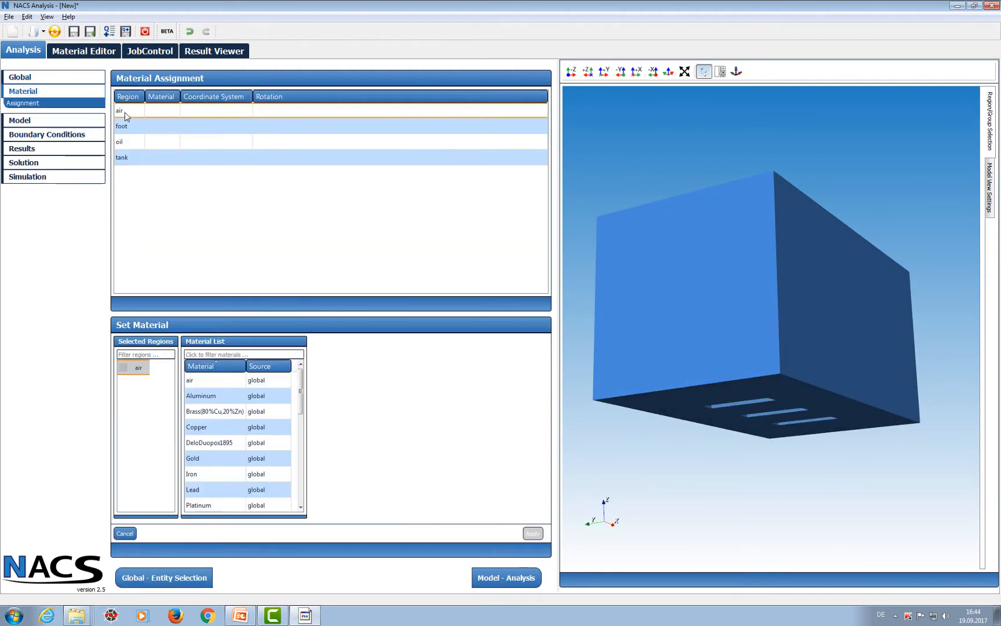
{"action": "left_click", "coordinate": [206, 380]}
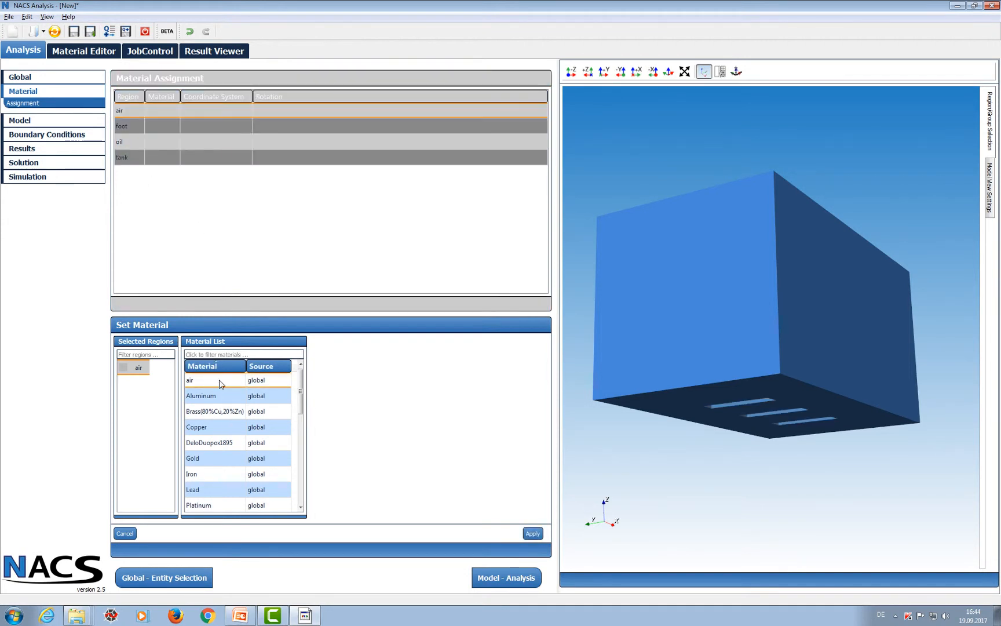
{"action": "double_click", "coordinate": [213, 380]}
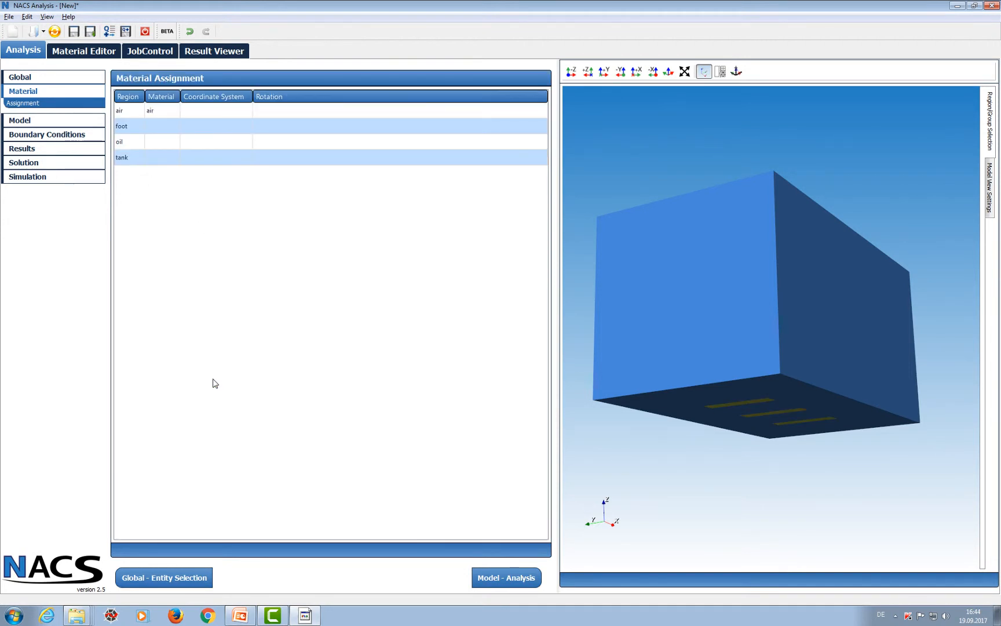
- Add a harmonic acoustic analysis with velocity potential formulation, sampled at 5 frequencies from 100 to 500 Hz
{"action": "left_click", "coordinate": [36, 121]}
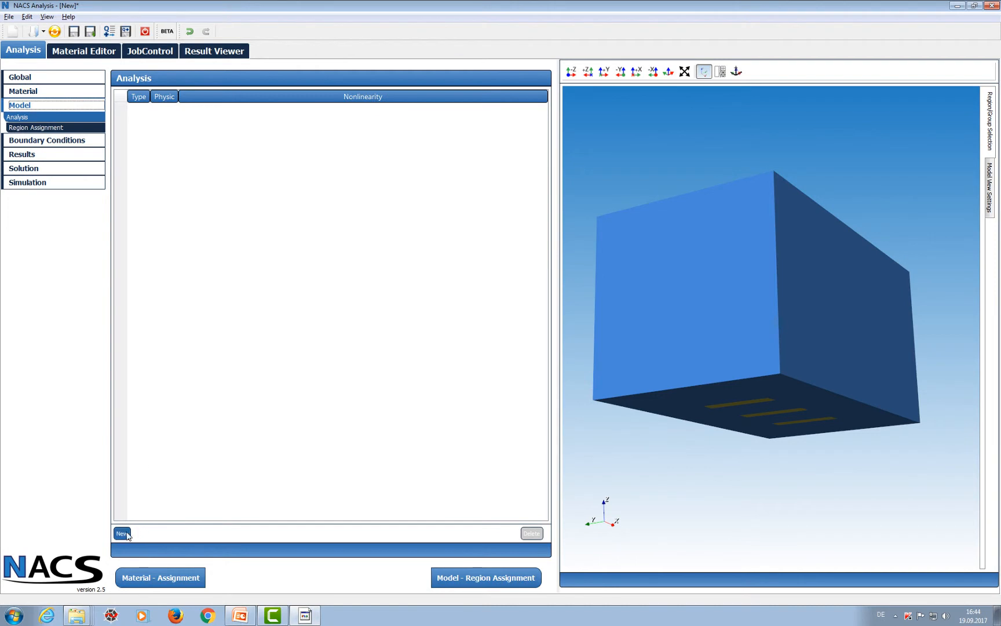
{"action": "left_click", "coordinate": [123, 533]}
{"action": "left_click", "coordinate": [210, 239]}
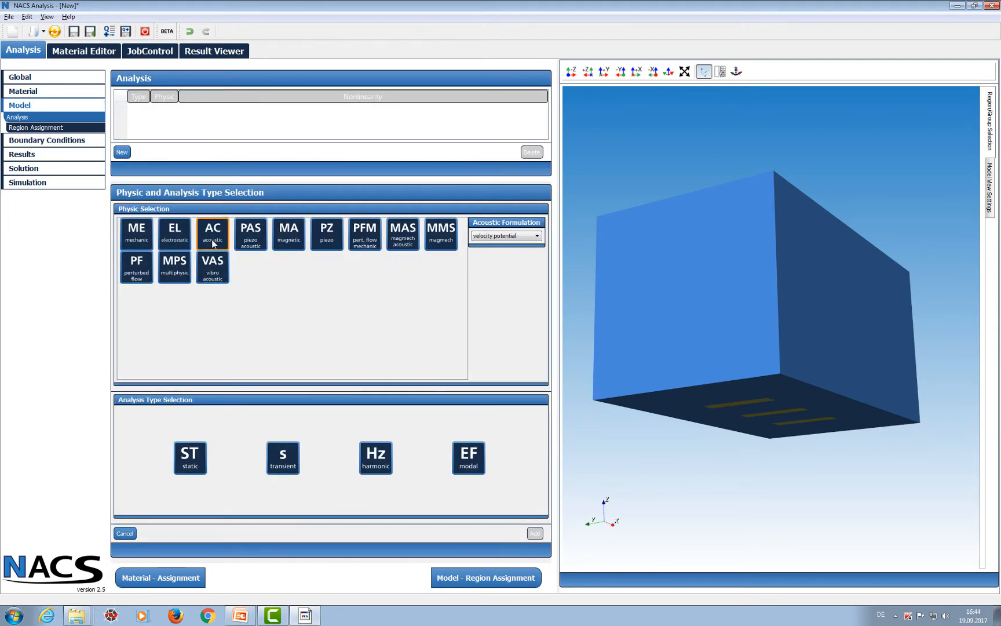
{"action": "left_click", "coordinate": [386, 459]}
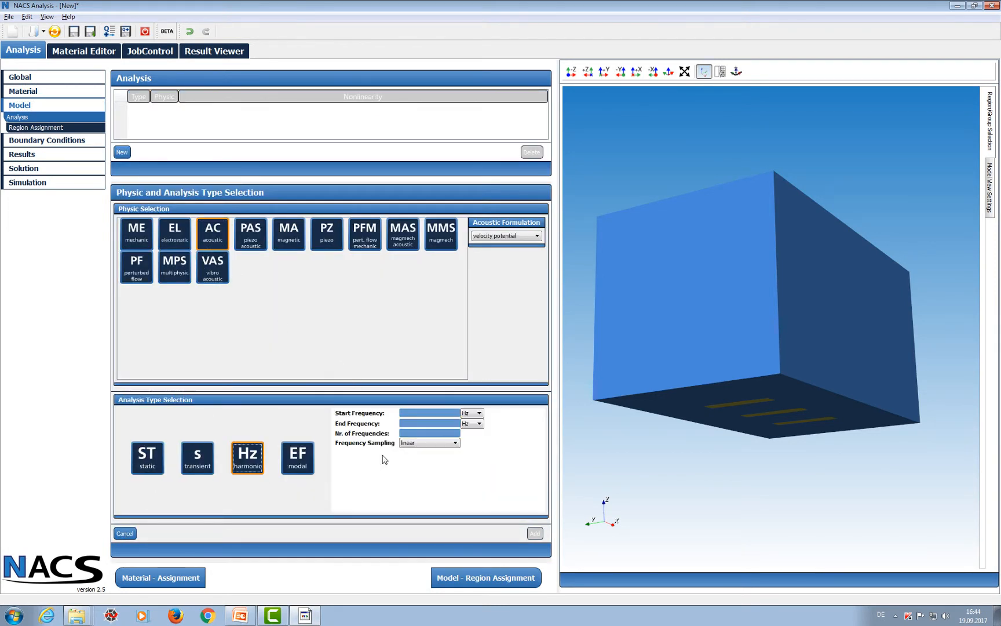
{"action": "left_click", "coordinate": [404, 412]}
{"action": "type", "text": "100"}
{"action": "key", "text": "Tab"}
{"action": "type", "text": "500"}
{"action": "key", "text": "Tab"}
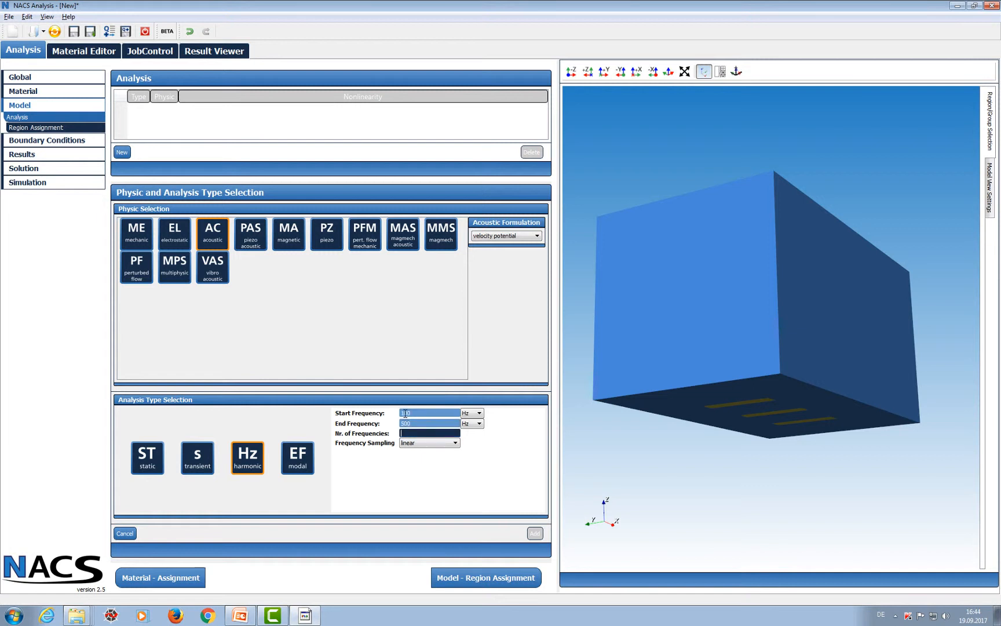
{"action": "type", "text": "5"}
{"action": "left_click", "coordinate": [534, 533]}
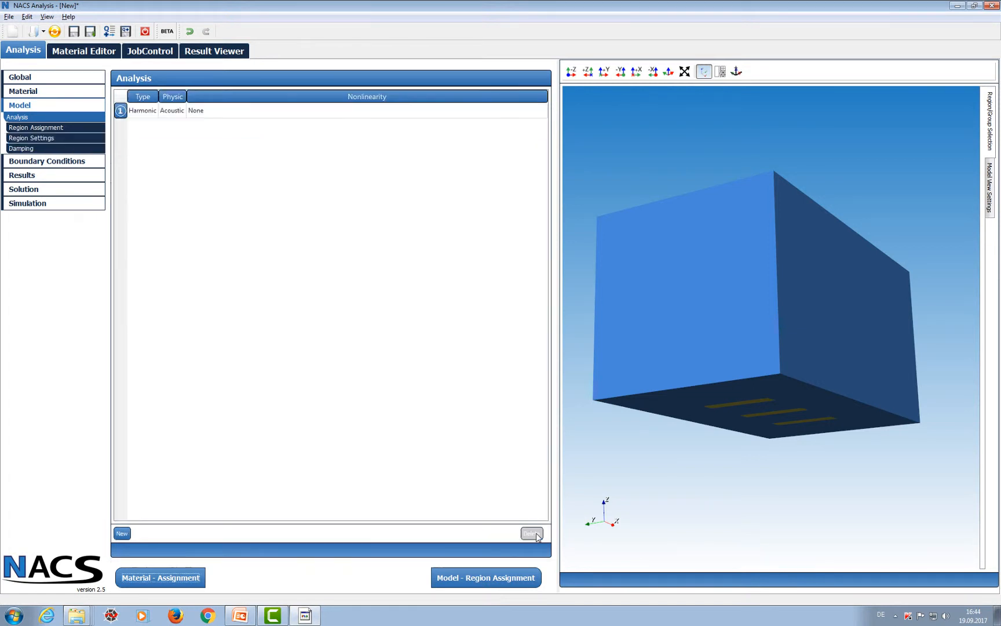
- Assign the air region to the acoustic physic of the harmonic analysis step
{"action": "left_click", "coordinate": [64, 130]}
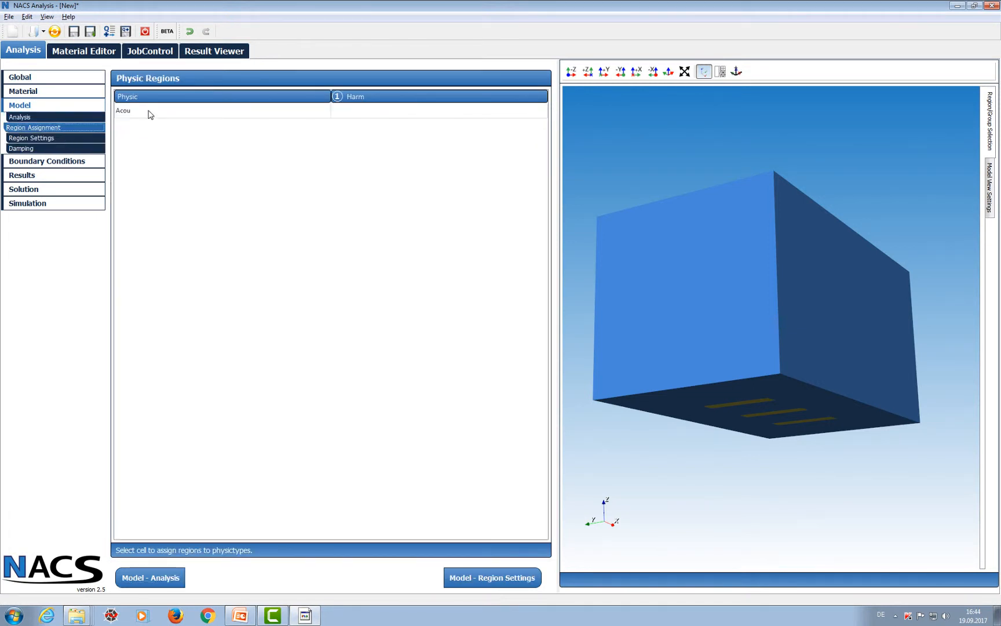
{"action": "left_click", "coordinate": [147, 111]}
{"action": "left_click", "coordinate": [120, 174]}
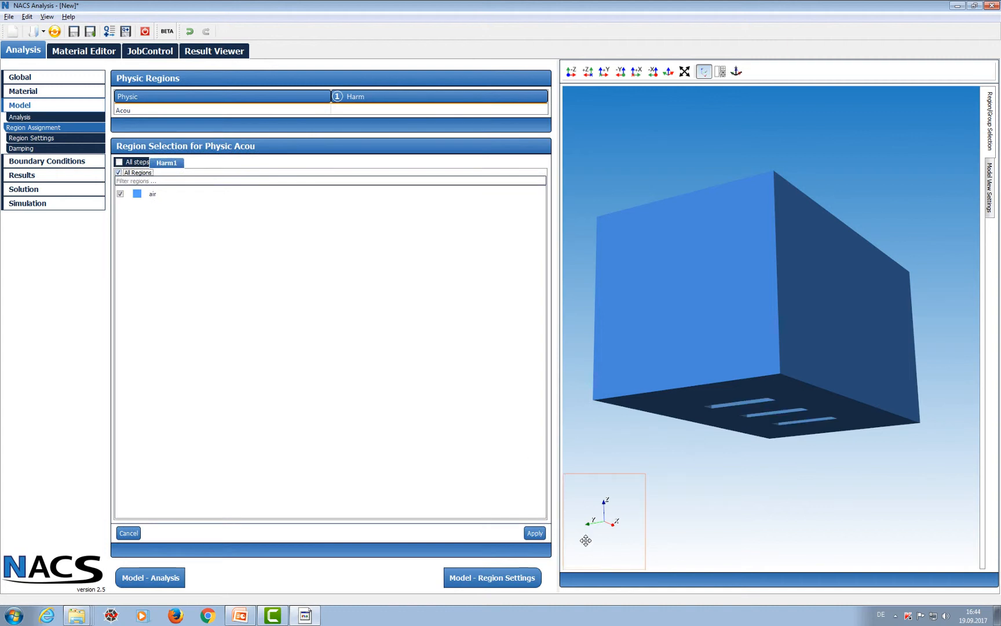
{"action": "left_click", "coordinate": [534, 533]}
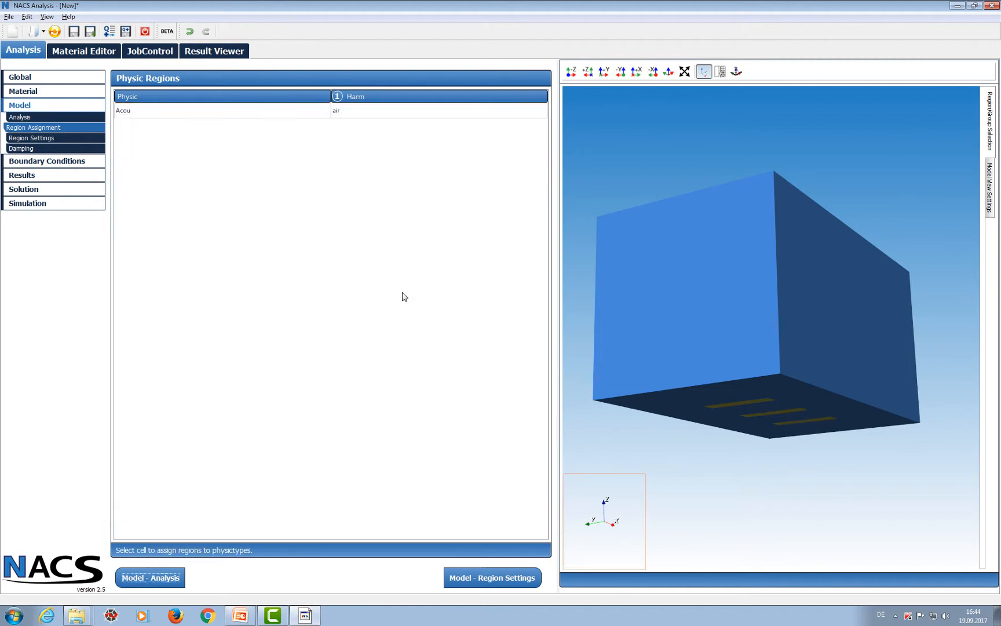
- Add an acoustic absorbing boundary condition on the abc group
{"action": "left_click", "coordinate": [53, 163]}
{"action": "left_click", "coordinate": [126, 537]}
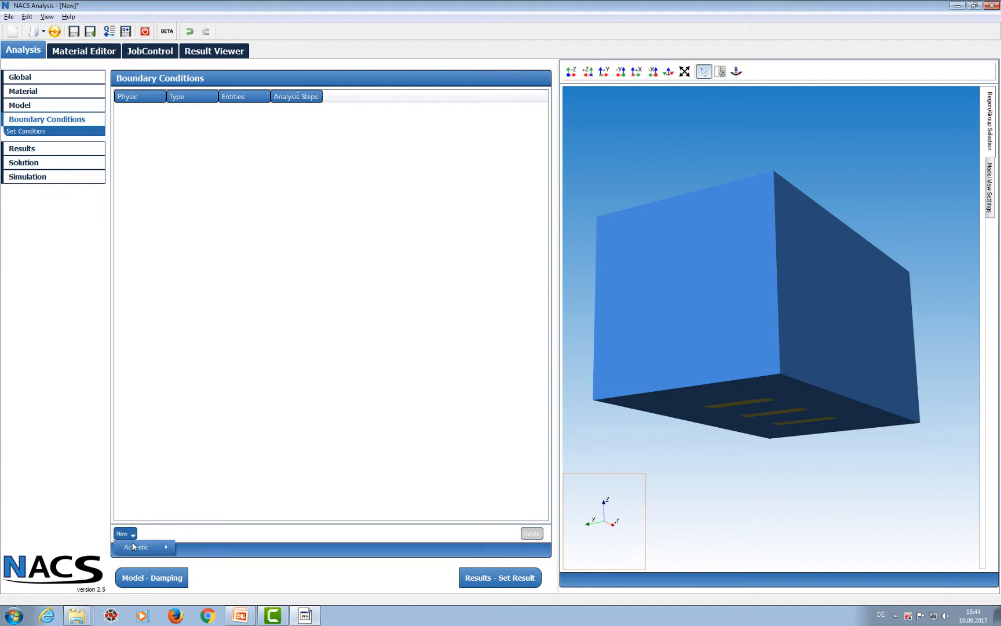
{"action": "mouse_move", "coordinate": [148, 547]}
{"action": "left_click", "coordinate": [196, 538]}
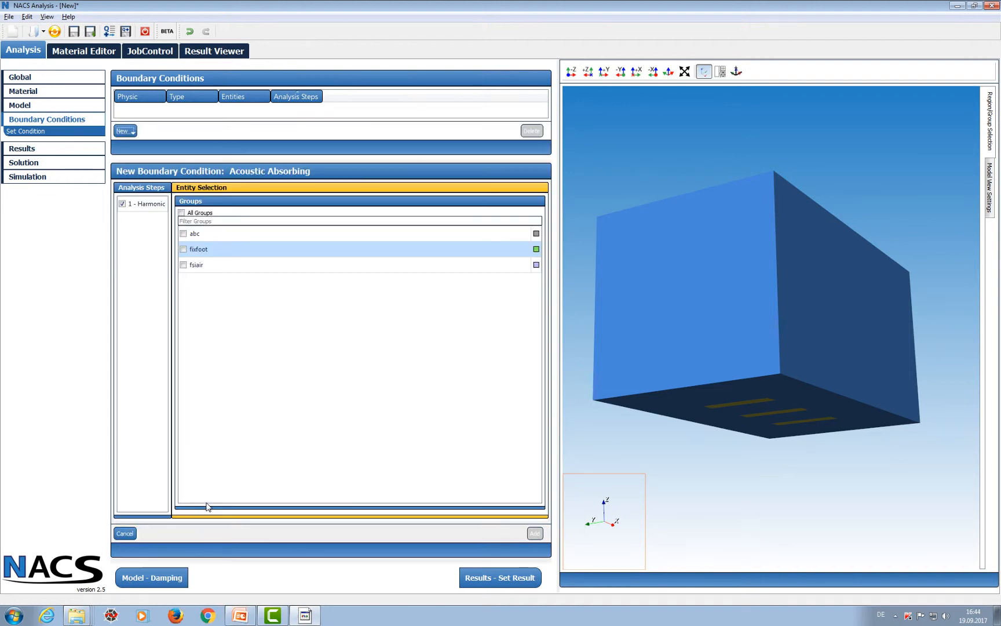
{"action": "left_click", "coordinate": [184, 234]}
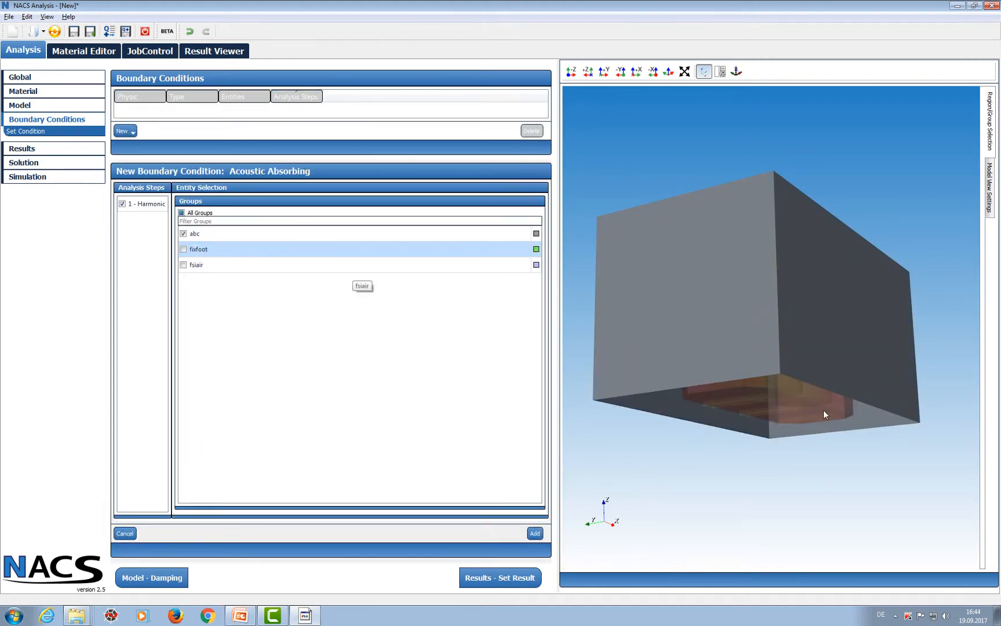
{"action": "left_click", "coordinate": [535, 533]}
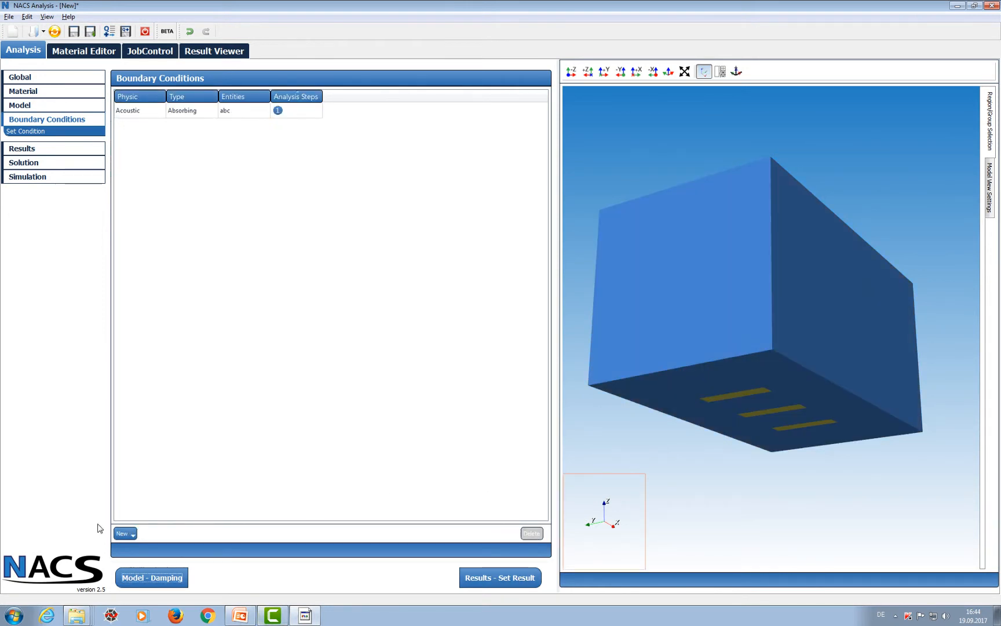
- Start a new acoustic velocity boundary condition and define it by external result data
{"action": "left_click", "coordinate": [124, 534]}
{"action": "mouse_move", "coordinate": [139, 553]}
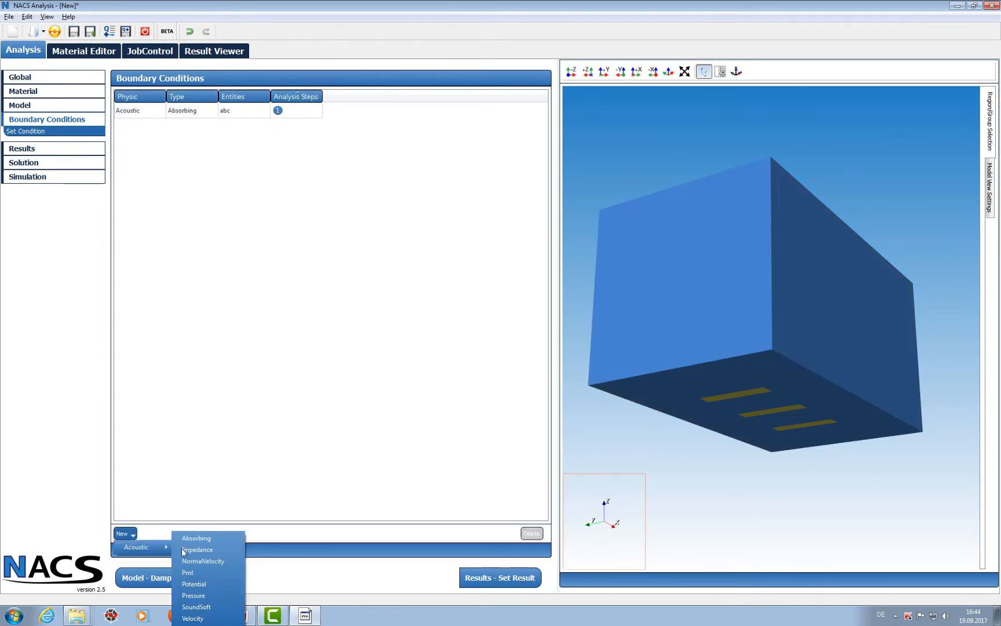
{"action": "left_click", "coordinate": [193, 618]}
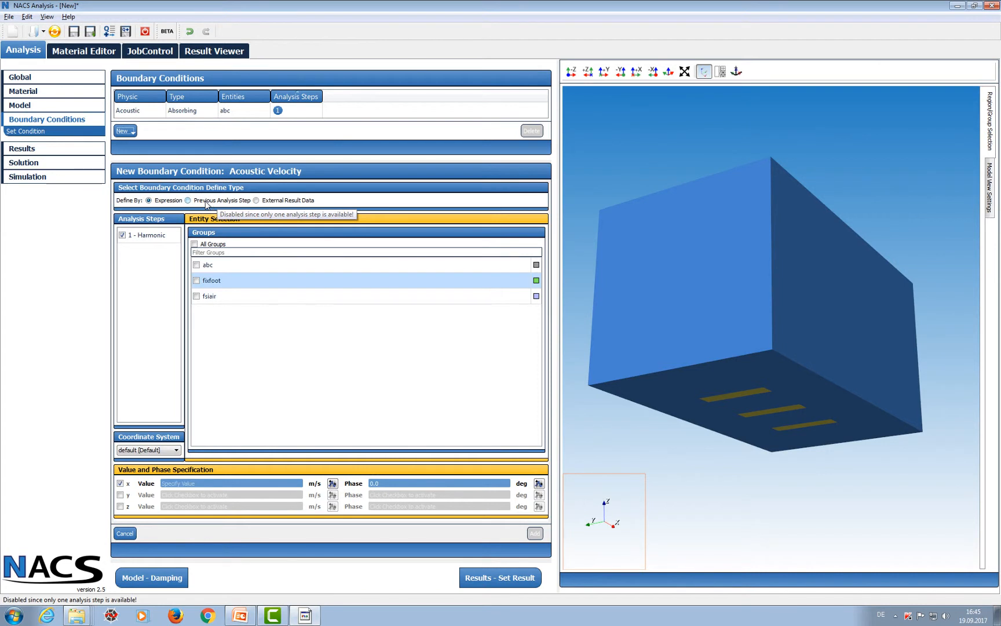
{"action": "left_click", "coordinate": [279, 201]}
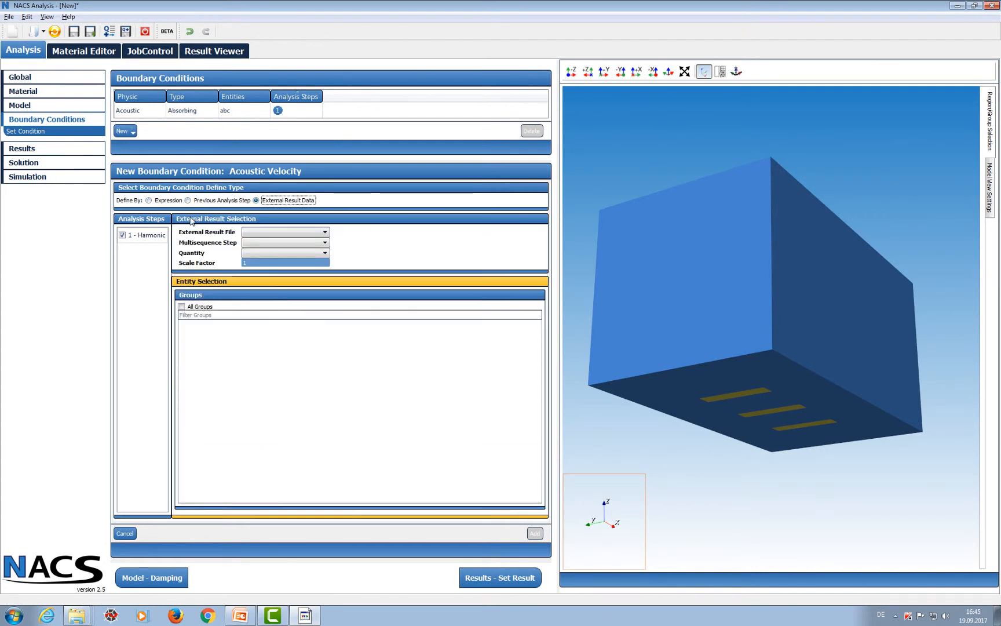
- Try to use trafo-harm-air.nrf as the external result file for the velocity condition
{"action": "left_click", "coordinate": [282, 231]}
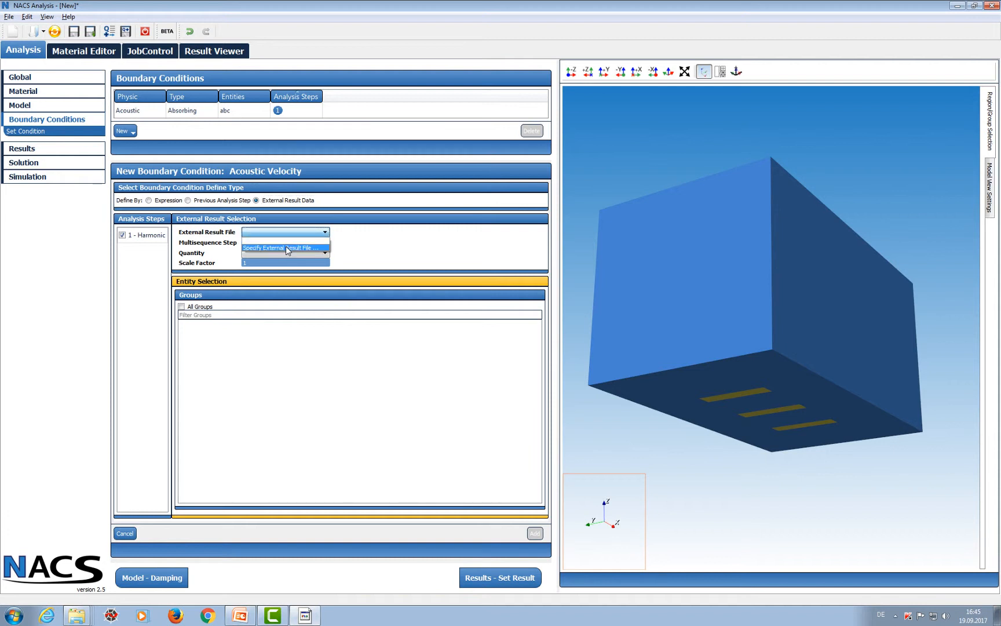
{"action": "left_click", "coordinate": [286, 247]}
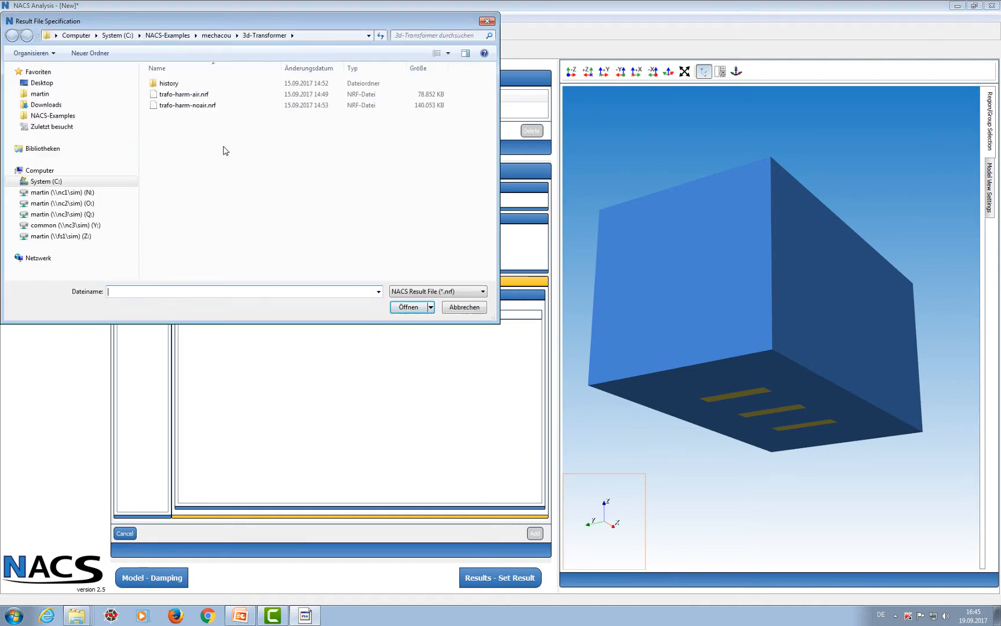
{"action": "double_click", "coordinate": [194, 96]}
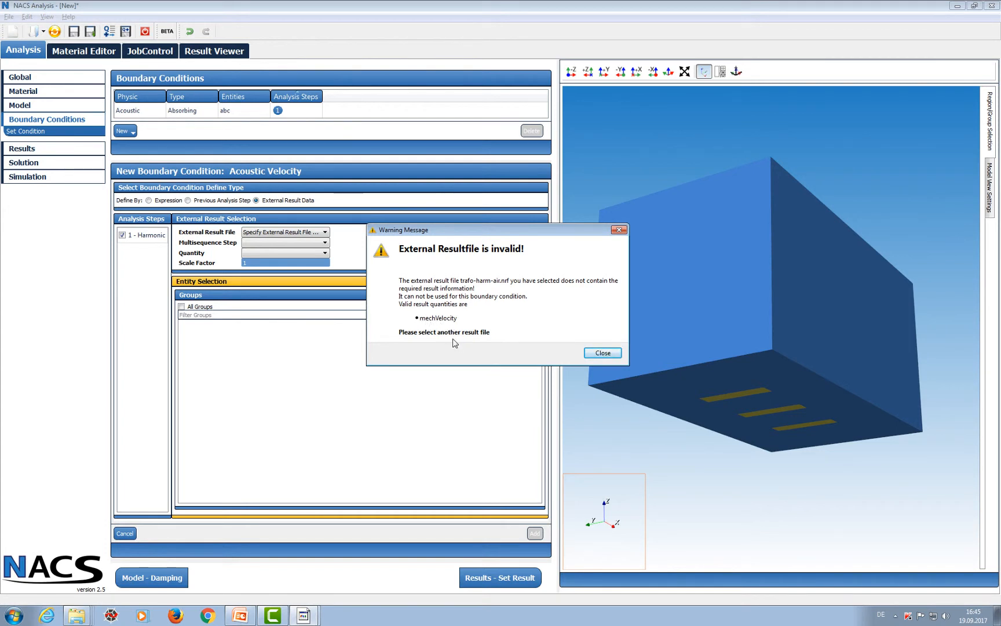
{"action": "left_click", "coordinate": [603, 355]}
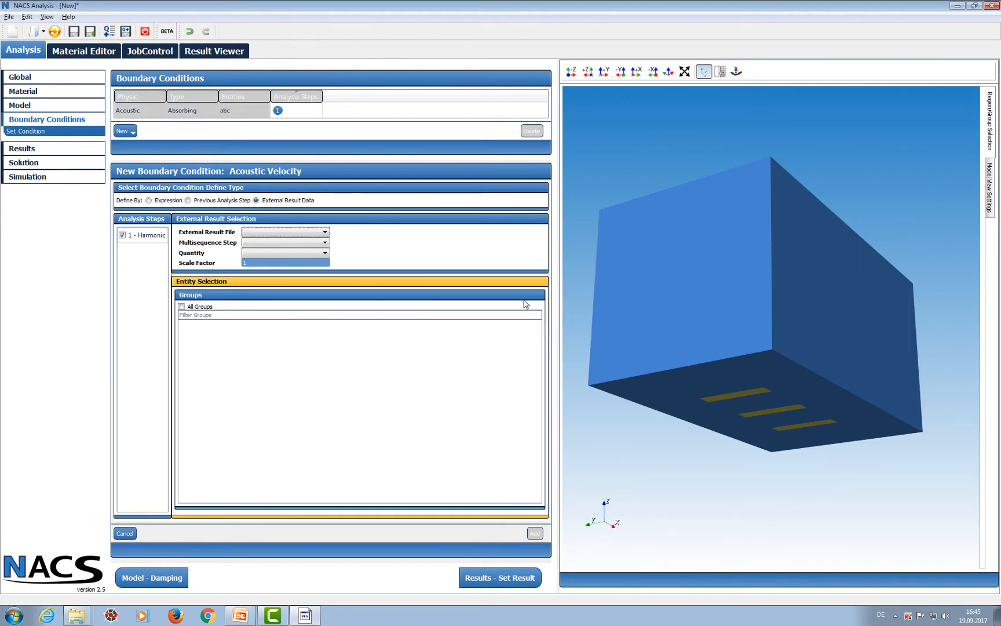
- Specify trafo-harm-noair.nrf as the external result file, keep multisequence step 1 and mechVelocity, and add the velocity condition on the fsiair group
{"action": "left_click", "coordinate": [323, 232]}
{"action": "left_click", "coordinate": [307, 248]}
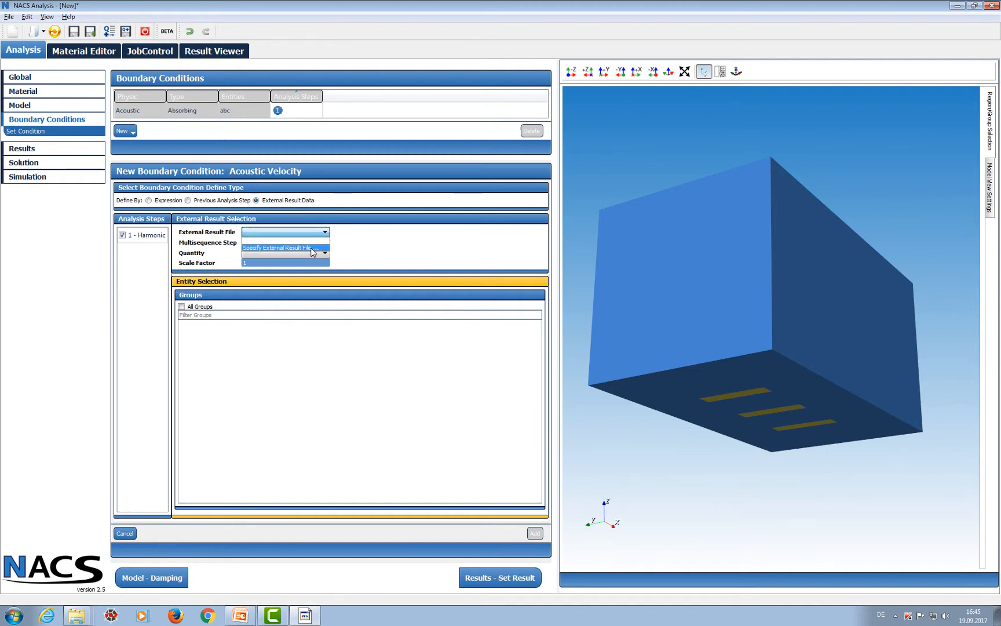
{"action": "double_click", "coordinate": [202, 106]}
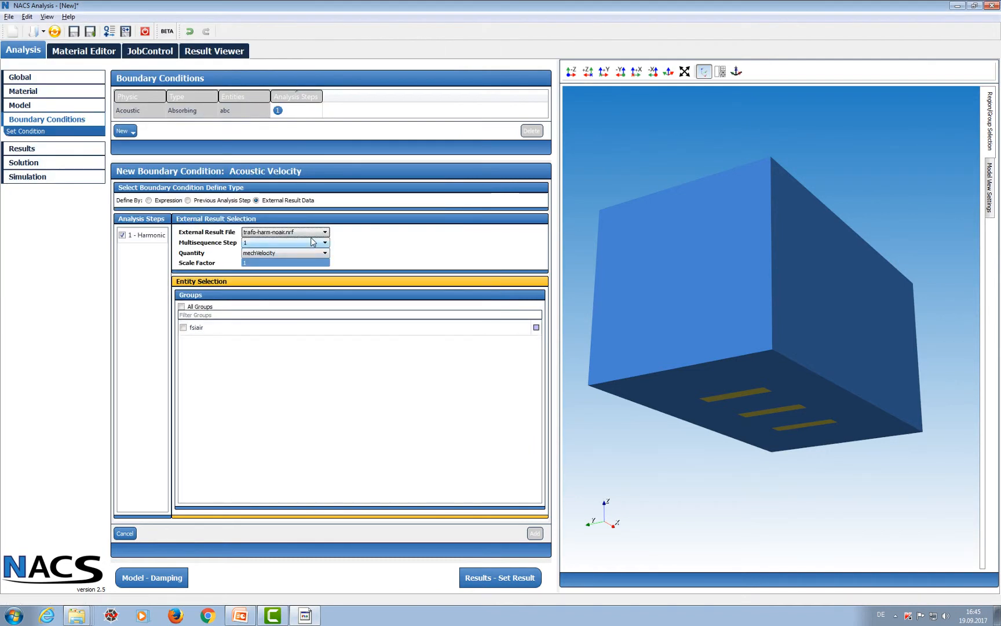
{"action": "left_click", "coordinate": [319, 244]}
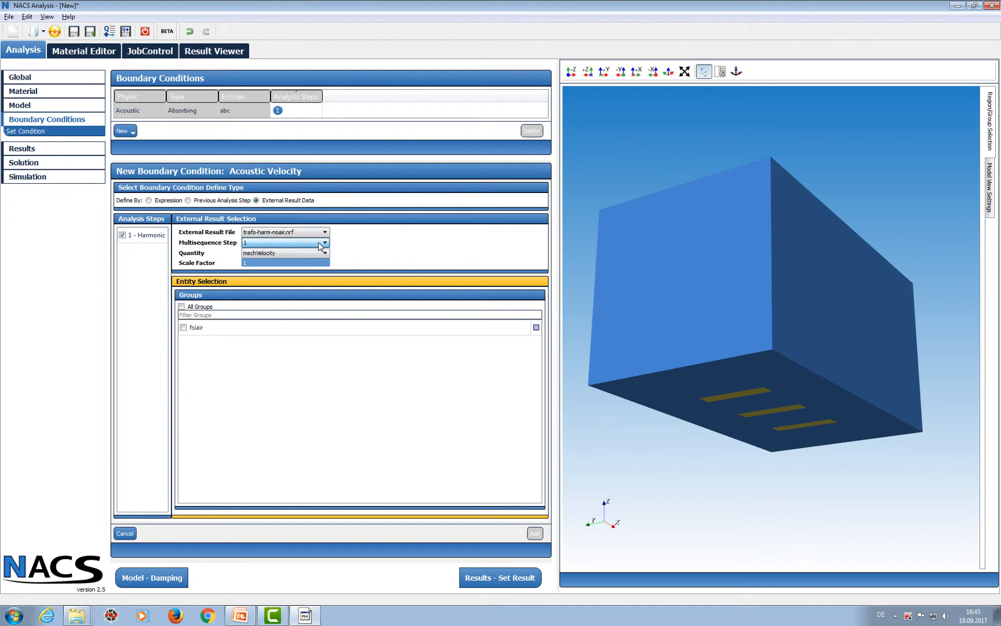
{"action": "left_click", "coordinate": [318, 254]}
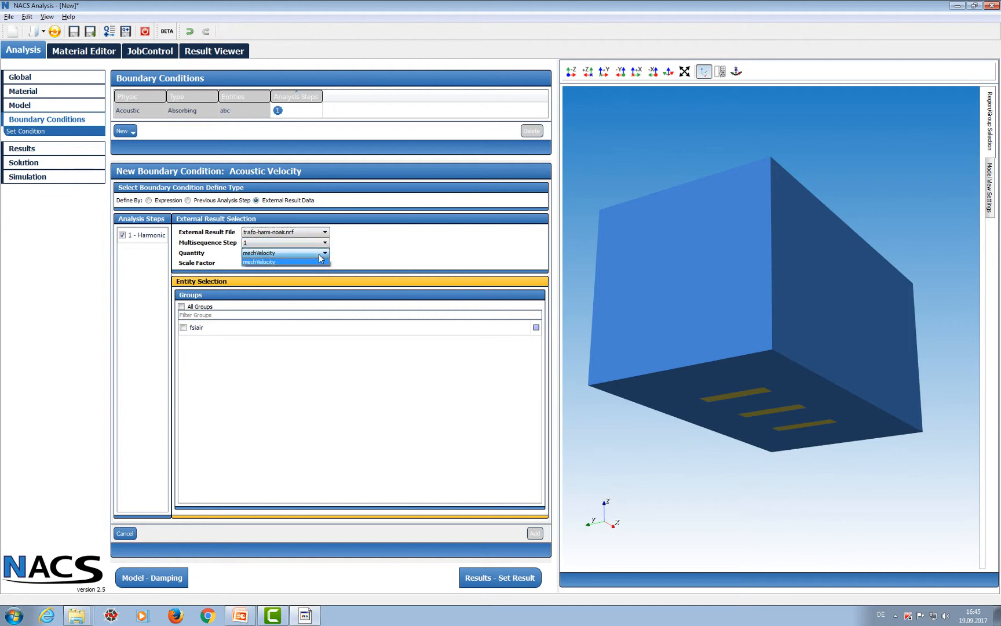
{"action": "left_click", "coordinate": [183, 327]}
{"action": "left_click_drag", "start_coordinate": [764, 361], "coordinate": [766, 389]}
{"action": "left_click", "coordinate": [534, 532]}
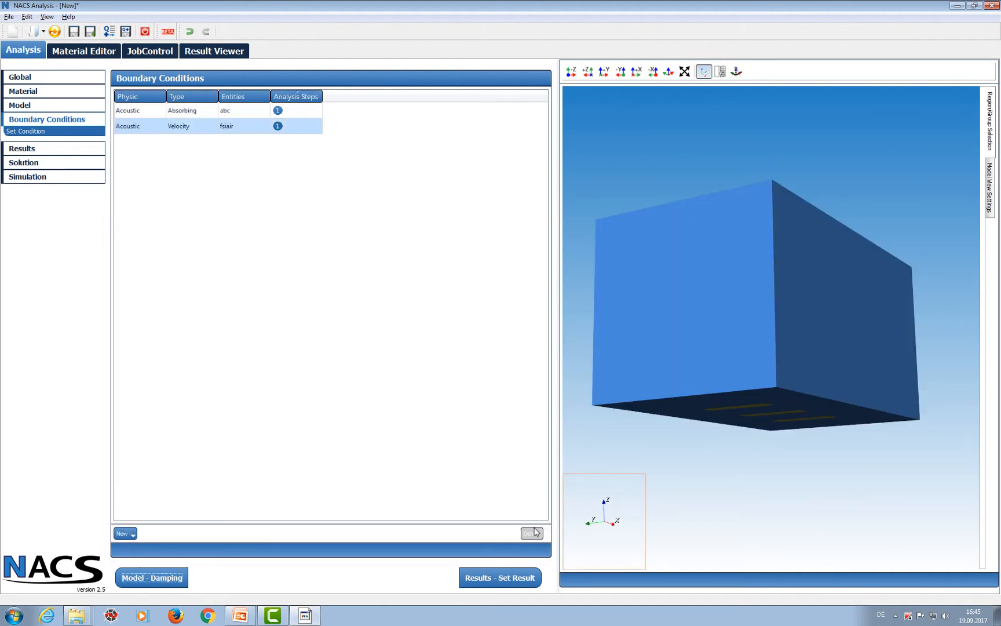
- Add an acoustic pressure result for the air region in the harmonic analysis step
{"action": "left_click", "coordinate": [26, 150]}
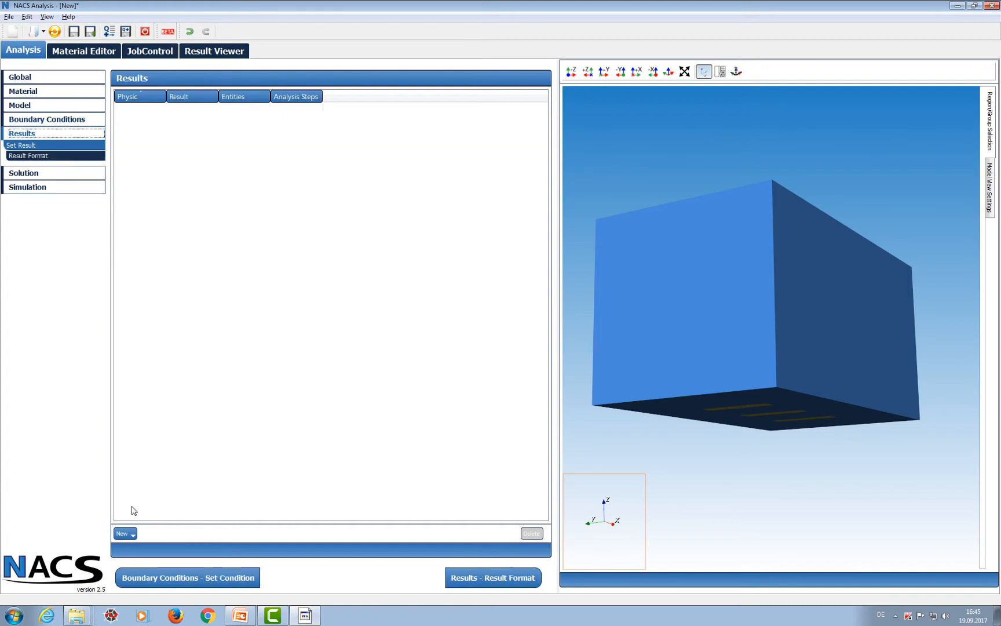
{"action": "left_click", "coordinate": [126, 534]}
{"action": "mouse_move", "coordinate": [132, 555]}
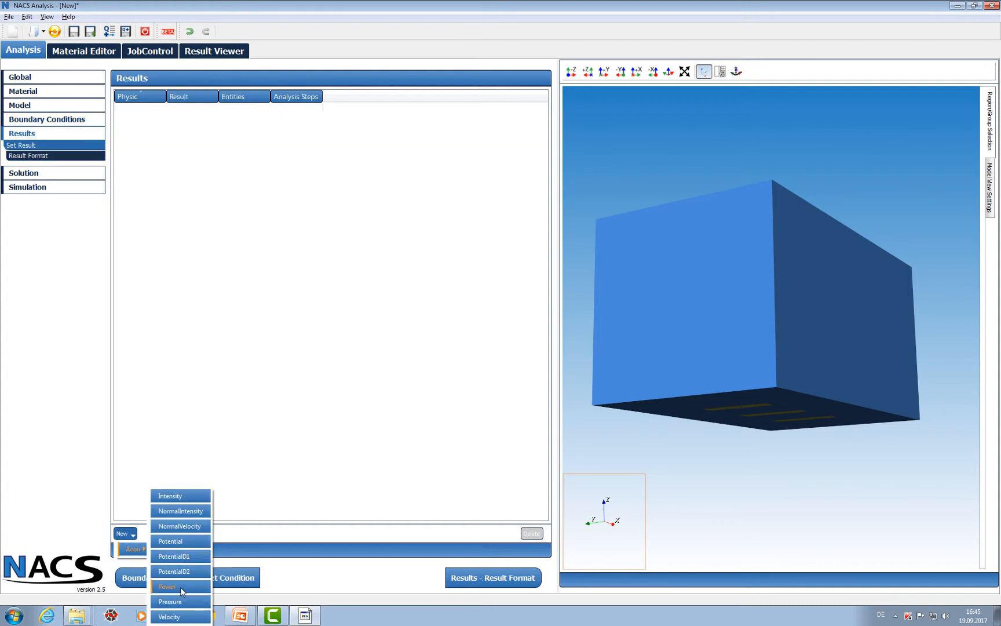
{"action": "left_click", "coordinate": [177, 601]}
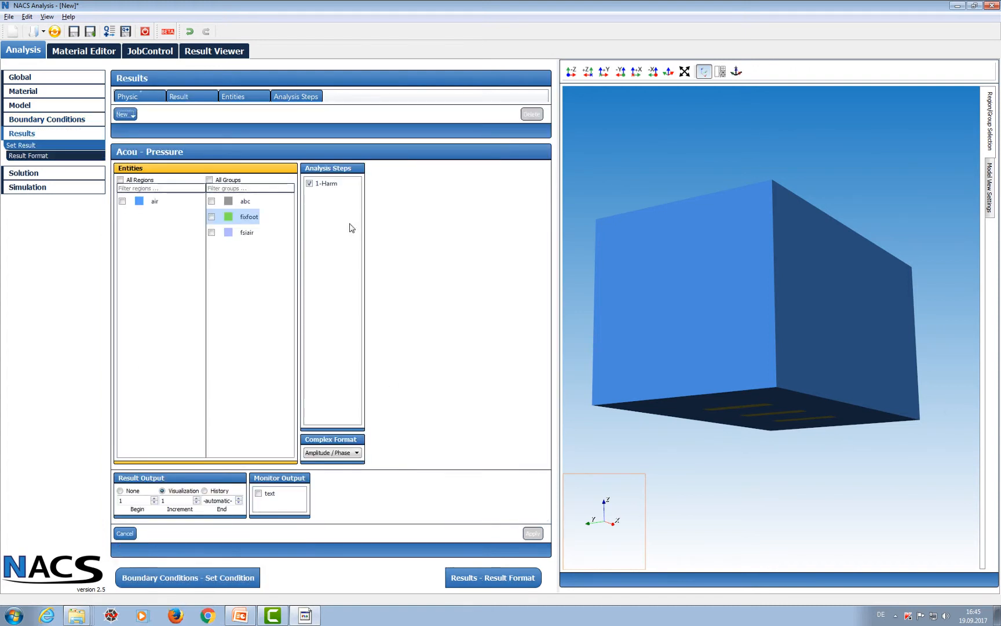
{"action": "left_click", "coordinate": [122, 202]}
{"action": "left_click", "coordinate": [532, 533]}
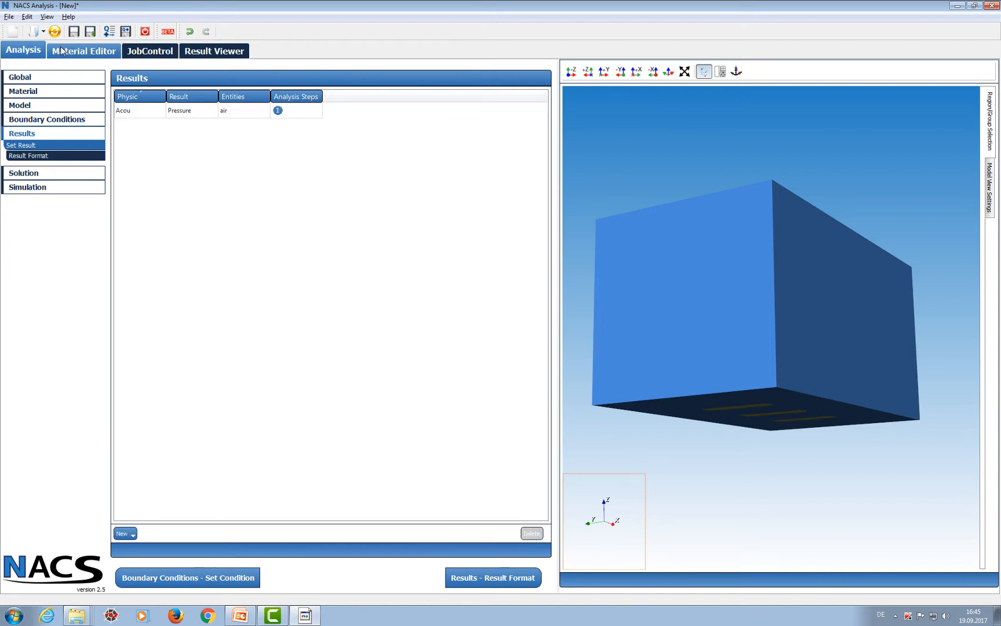
- Save the simulation as trafo-air-externalResult.py, overwriting the existing file
{"action": "left_click", "coordinate": [42, 178]}
{"action": "left_click", "coordinate": [46, 171]}
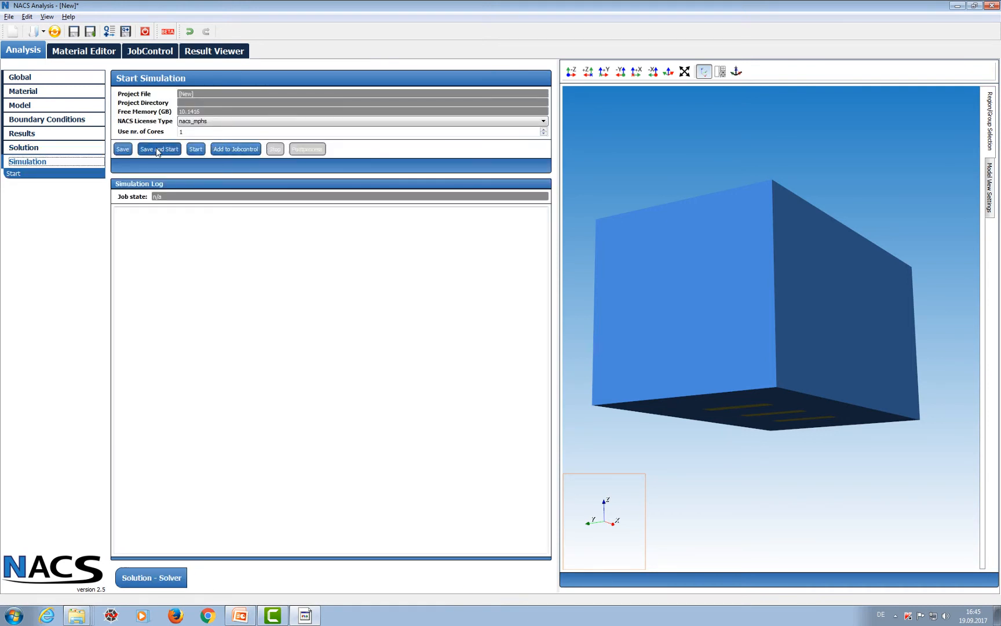
{"action": "left_click", "coordinate": [123, 149]}
{"action": "double_click", "coordinate": [437, 273]}
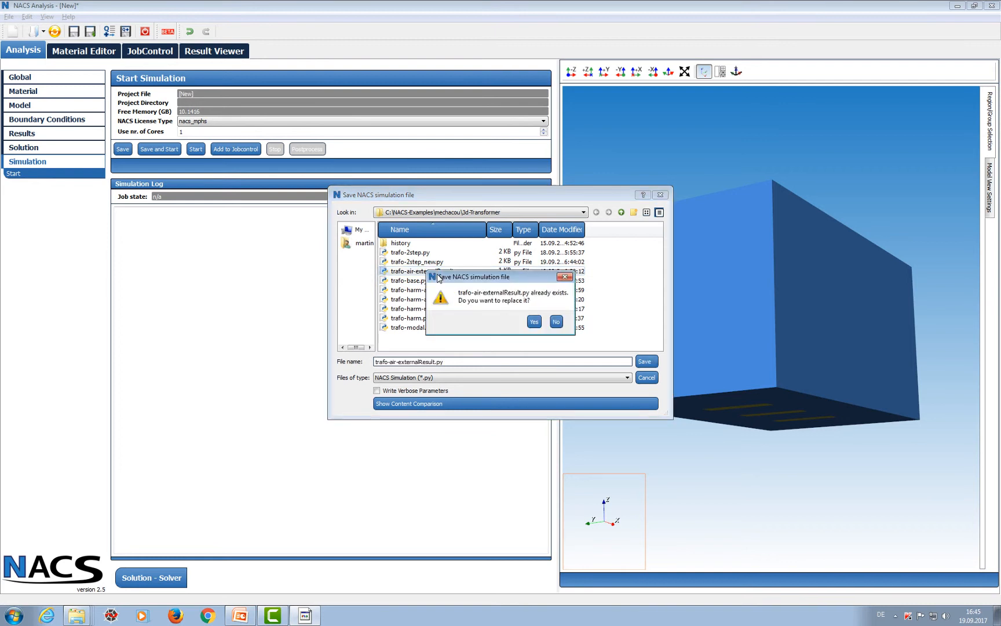
{"action": "left_click", "coordinate": [532, 322]}
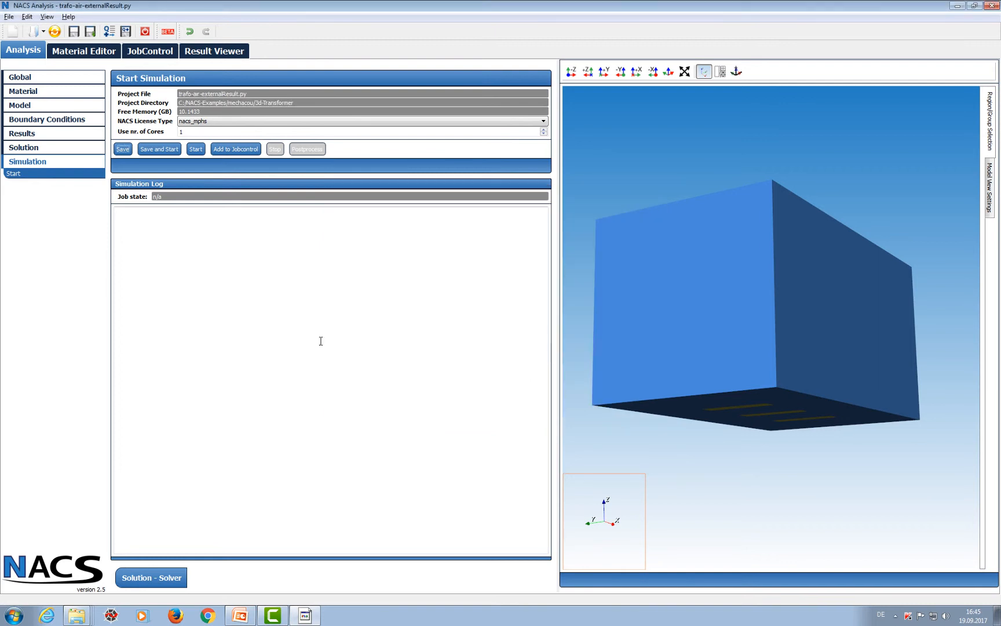